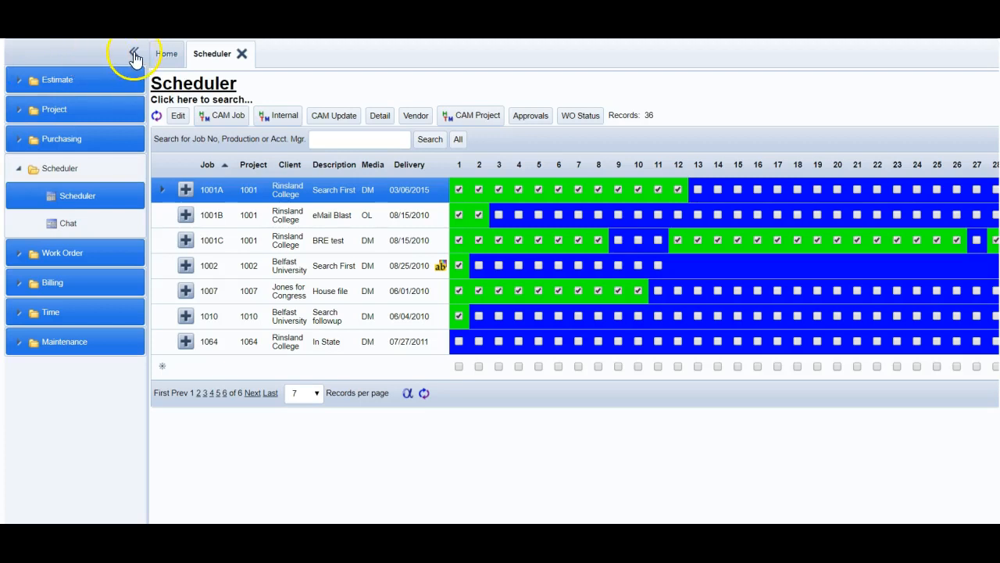
# Collapse the navigation sidebar and sort the scheduler's job list by job number in descending order.
pyautogui.click(134, 51)
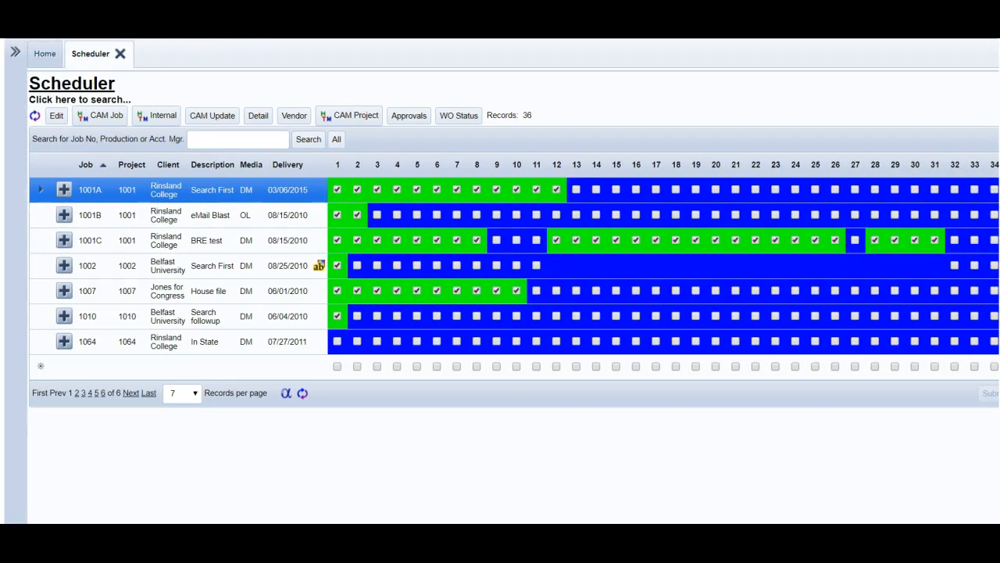
pyautogui.click(86, 165)
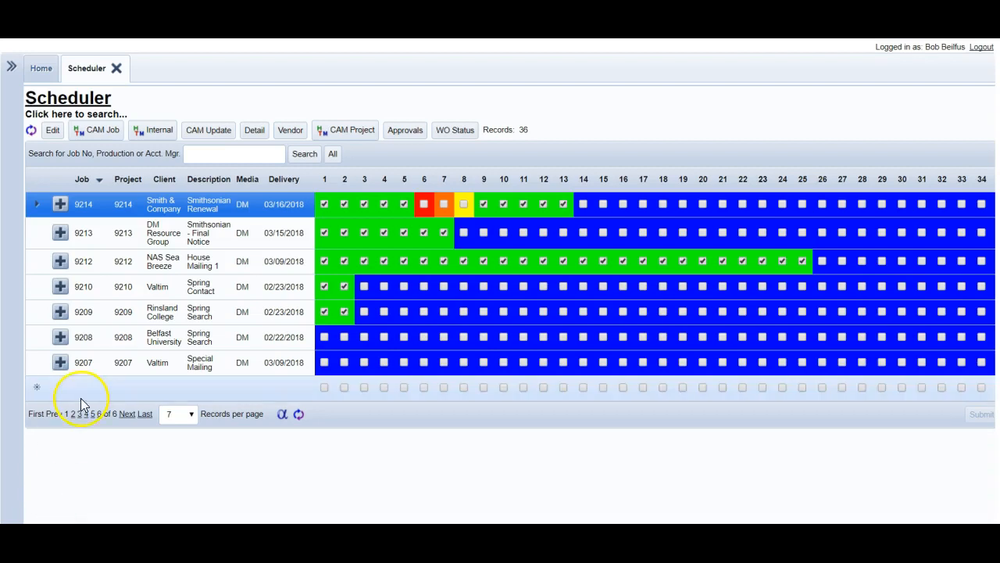
# Highlight several job rows in turn, finishing on the Smithsonian Renewal job.
pyautogui.click(111, 243)
pyautogui.click(100, 264)
pyautogui.click(101, 289)
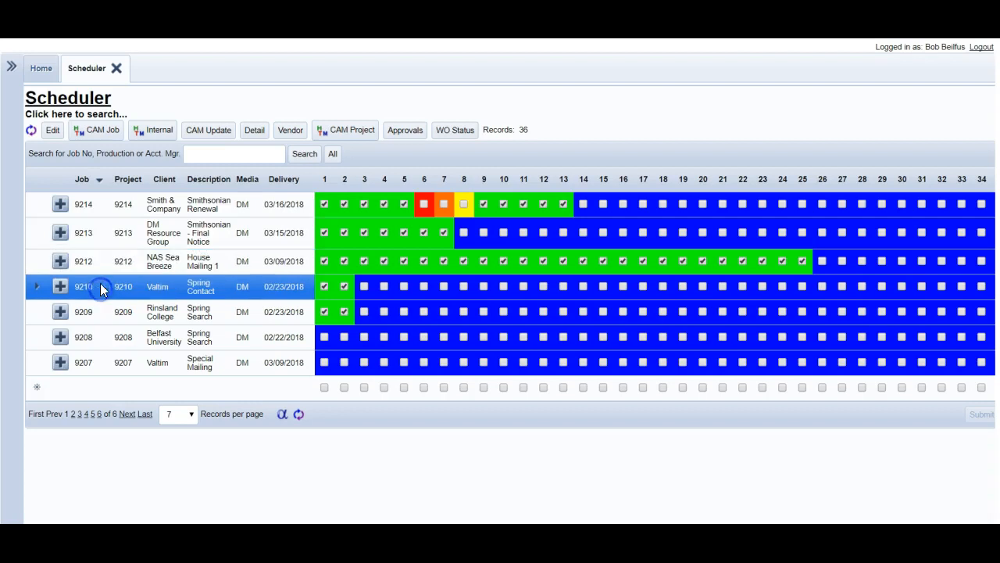
pyautogui.click(103, 233)
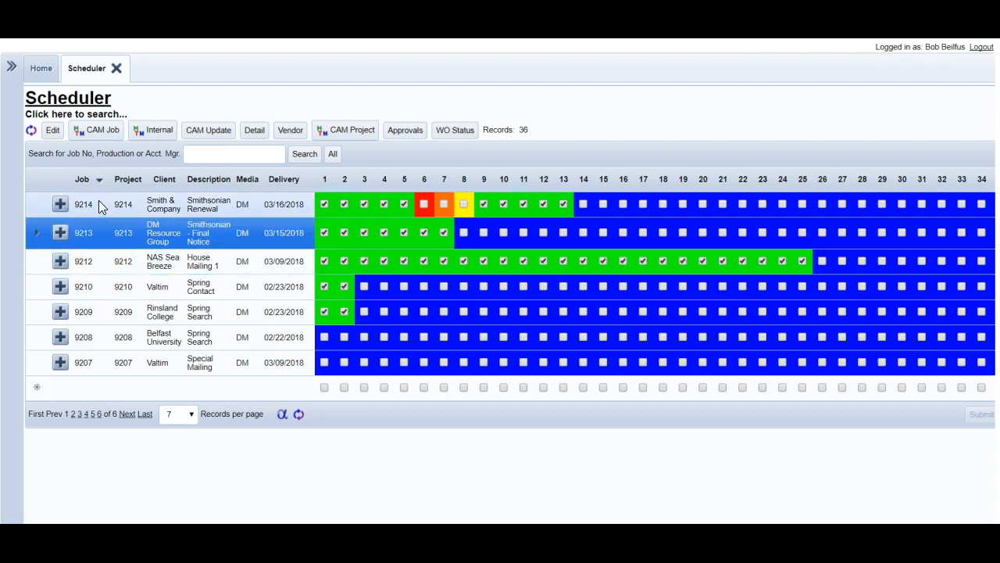
pyautogui.click(98, 200)
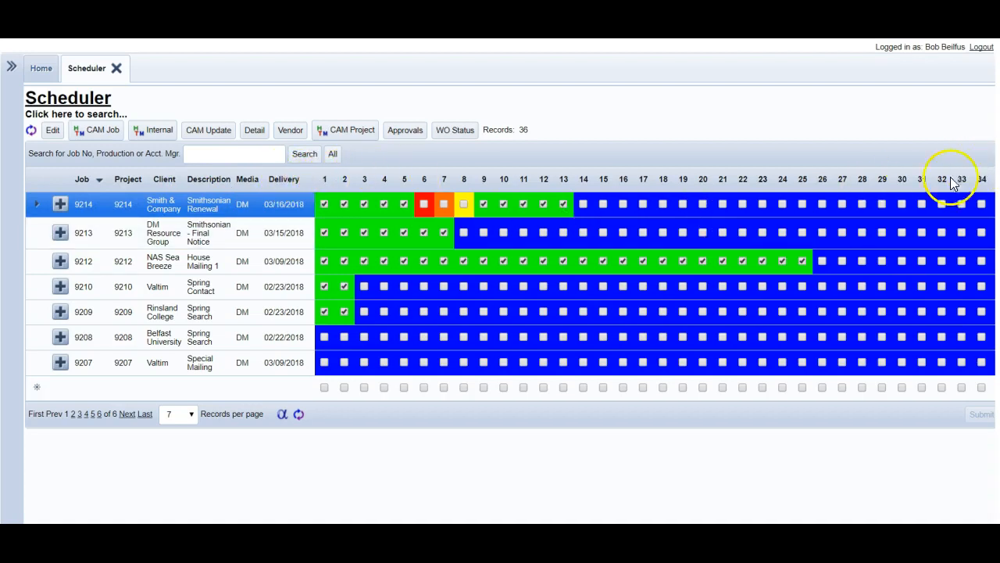
# Mark production steps 14 and 15 complete for the Smithsonian Renewal job and submit the change.
pyautogui.click(584, 204)
pyautogui.click(604, 204)
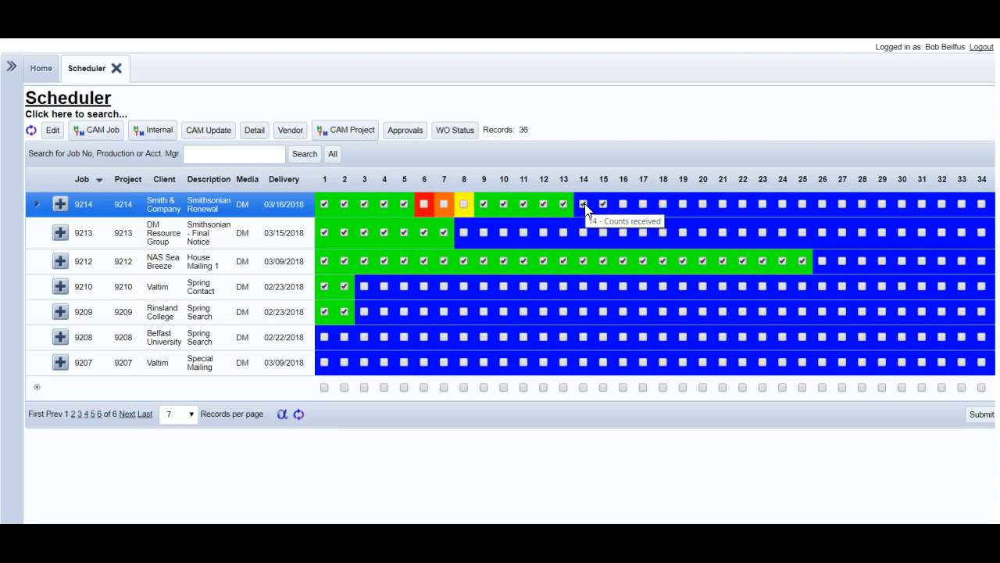
pyautogui.click(982, 413)
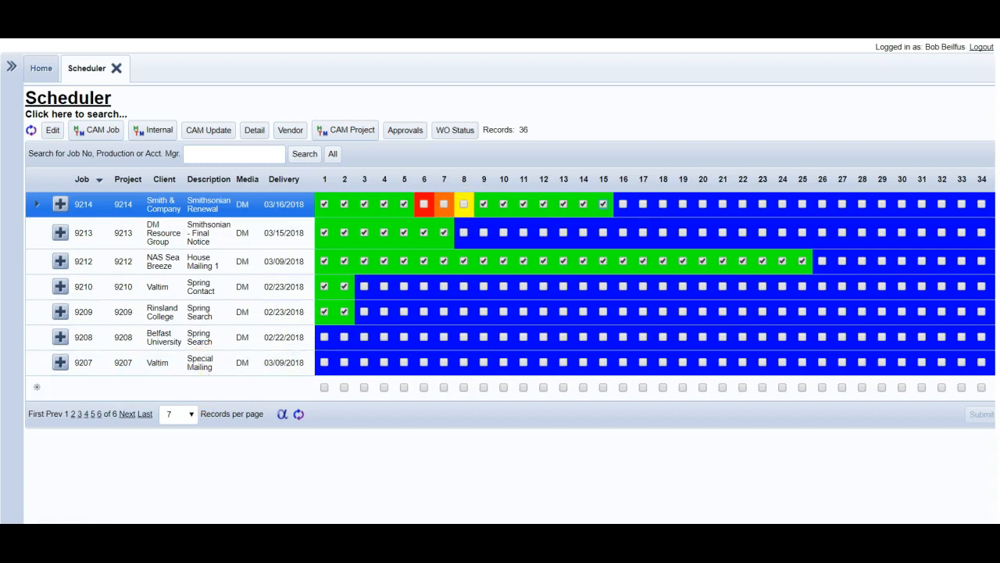
# Set the scheduler list to show 100 records per page.
pyautogui.click(193, 415)
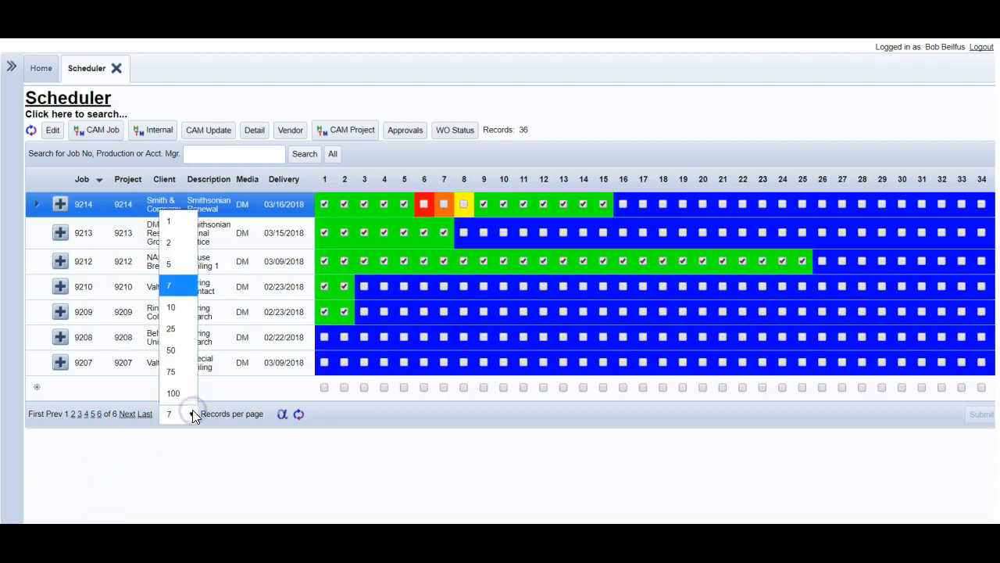
pyautogui.click(184, 398)
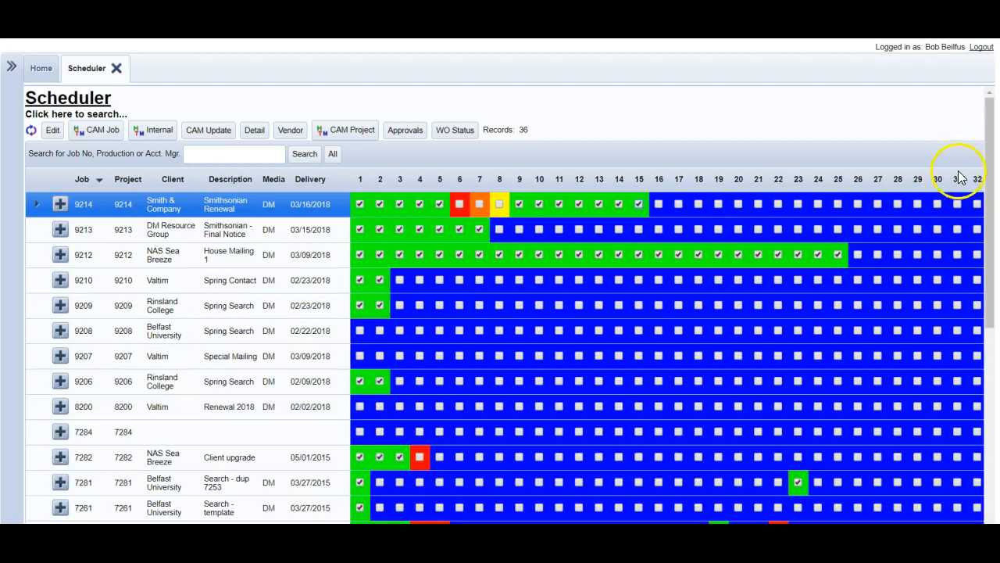
# Expand the "March 2012 Acquisition - Lapsed" job, review its detail steps with their dates, and collapse it again.
pyautogui.moveTo(990, 173); pyautogui.dragTo(949, 292)
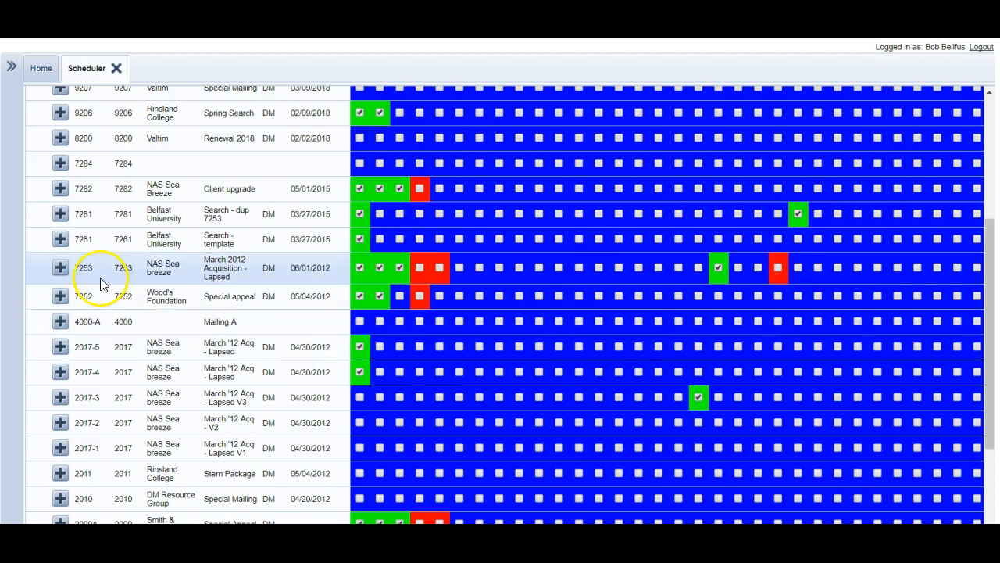
pyautogui.click(61, 268)
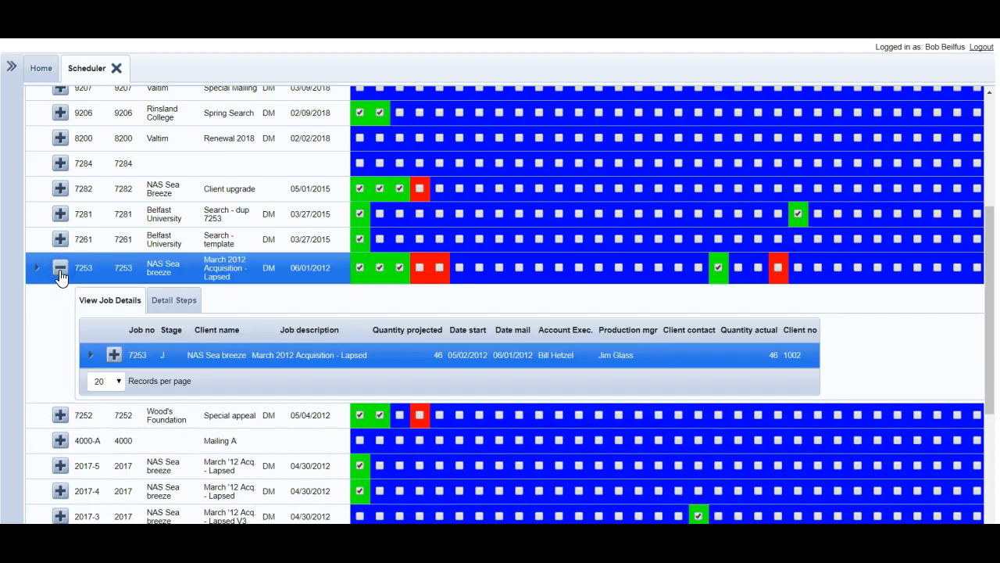
pyautogui.click(172, 302)
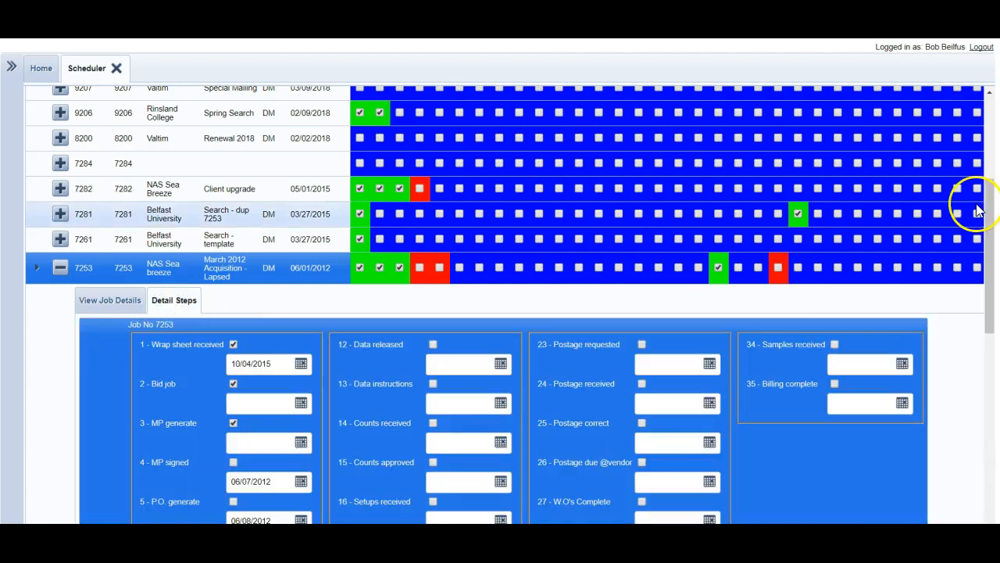
pyautogui.moveTo(989, 207); pyautogui.dragTo(987, 323)
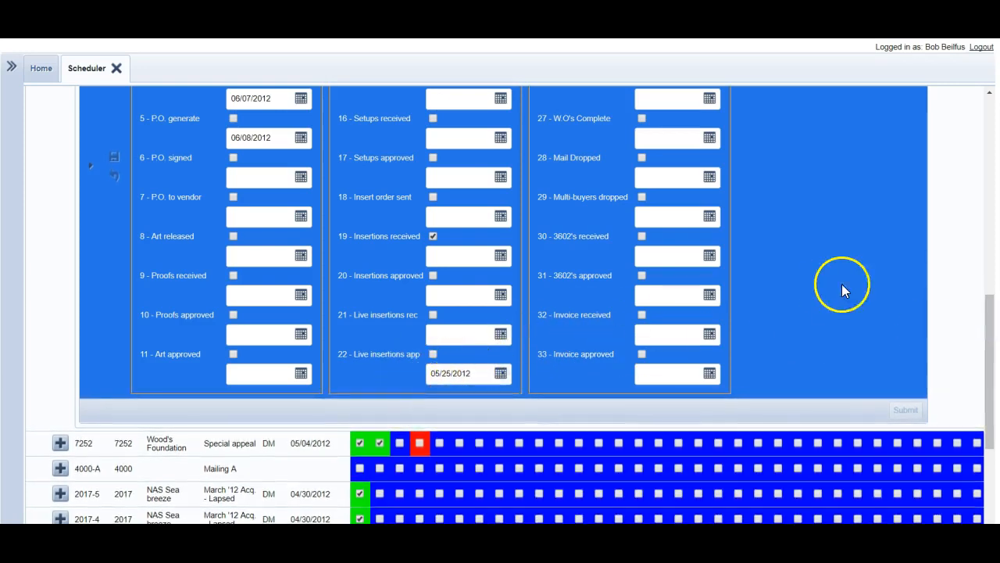
pyautogui.moveTo(990, 340); pyautogui.dragTo(996, 192)
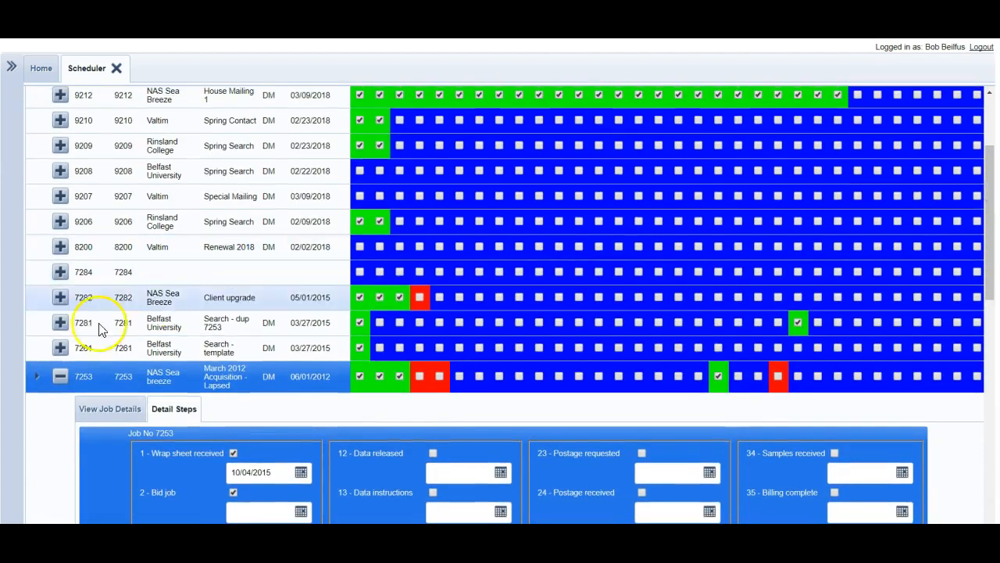
pyautogui.click(61, 375)
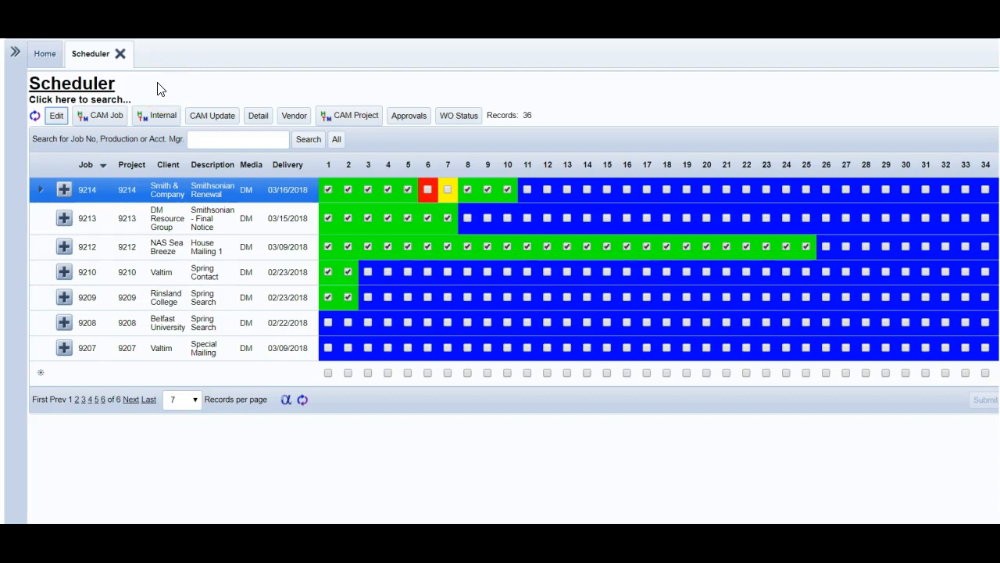
# Edit the Smithsonian Renewal job's schedule, setting the "Art released" due date to 02/27/2018, and submit it.
pyautogui.click(56, 115)
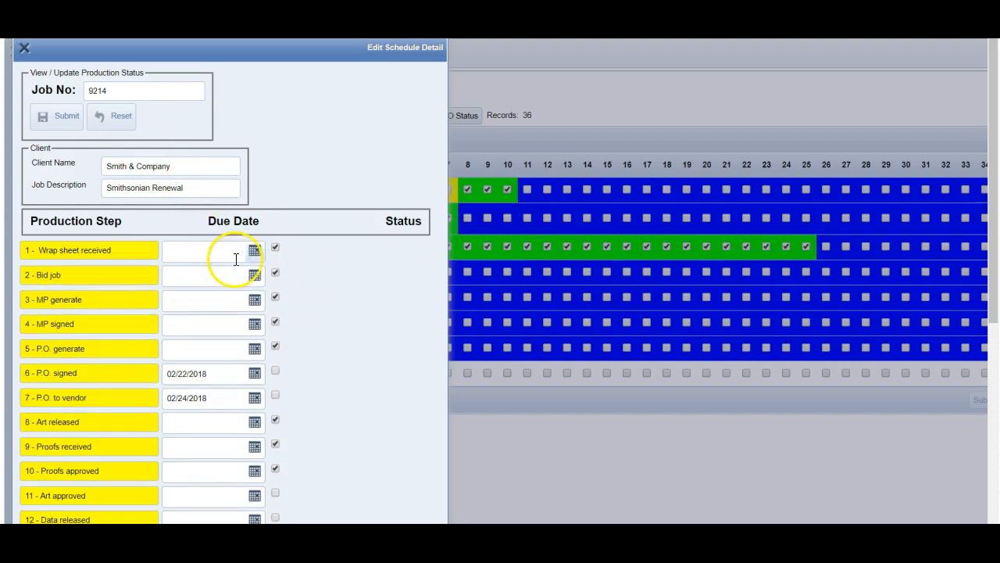
pyautogui.click(254, 423)
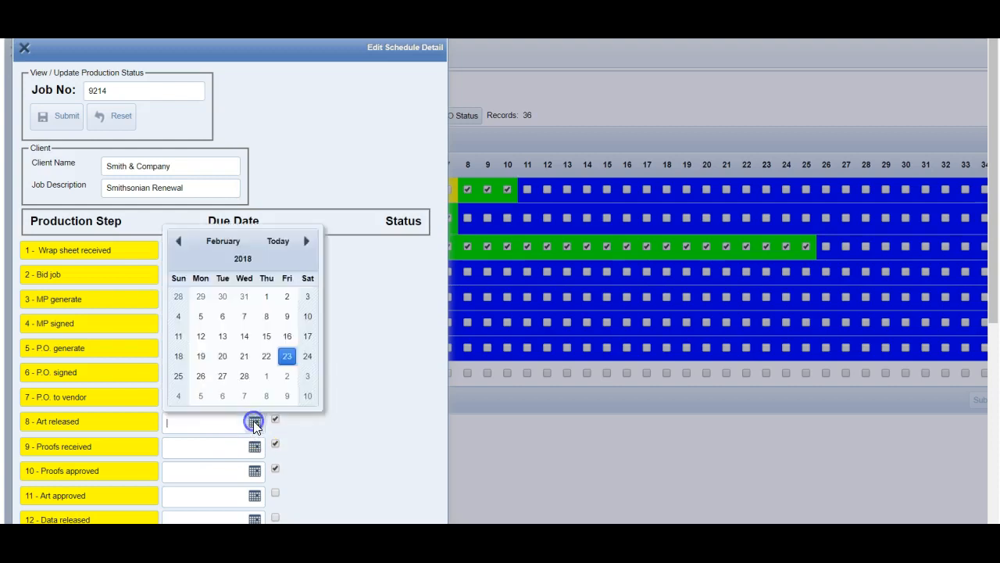
pyautogui.click(223, 376)
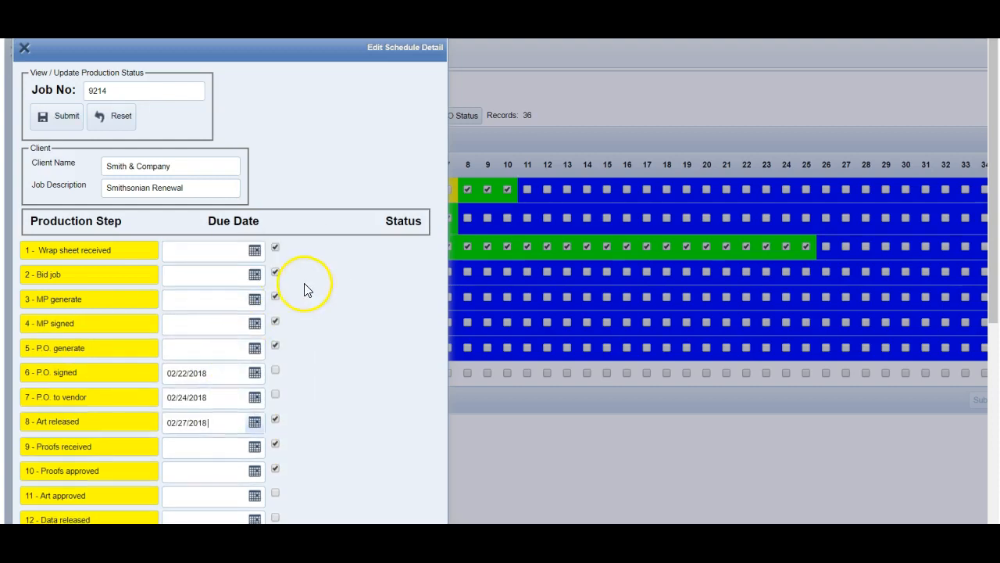
pyautogui.click(59, 118)
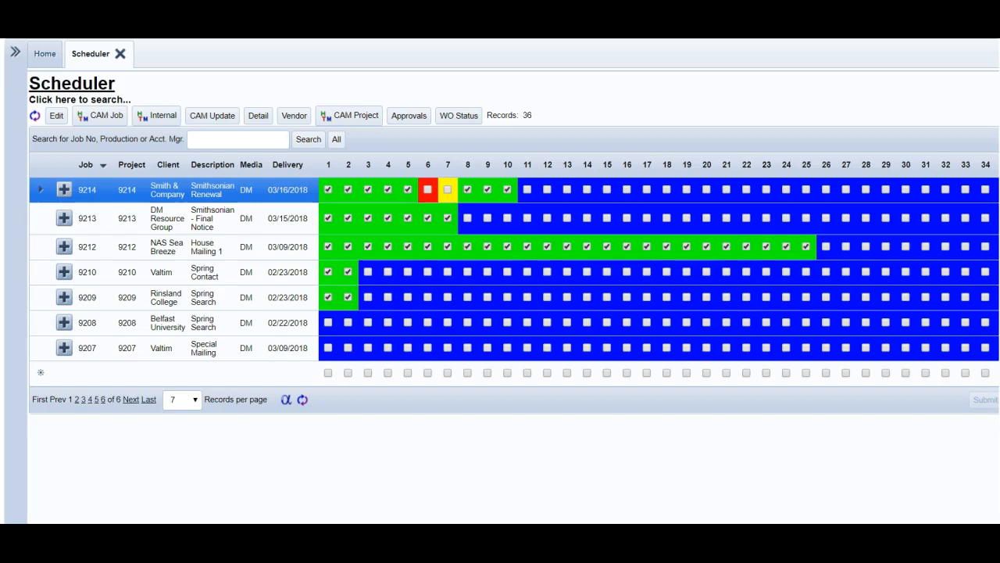
# View the Smithsonian Renewal job's CAM memo report and its internal schedule status report, closing each one.
pyautogui.click(107, 117)
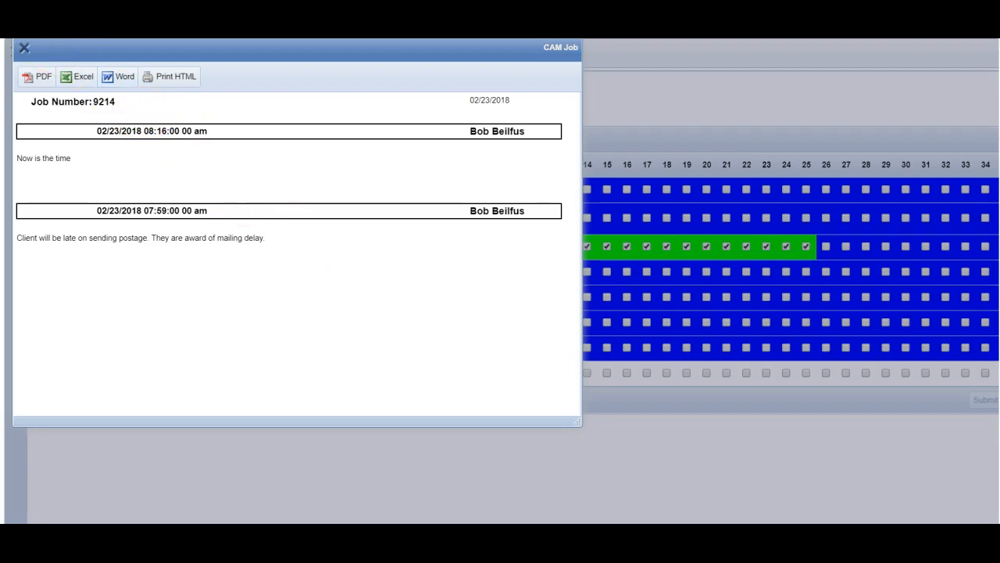
pyautogui.click(24, 48)
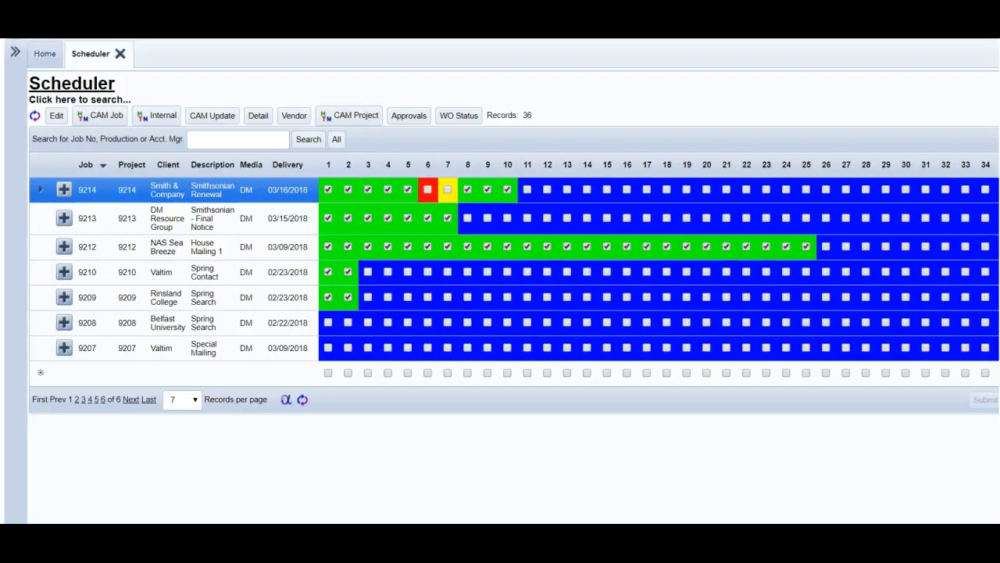
pyautogui.click(163, 118)
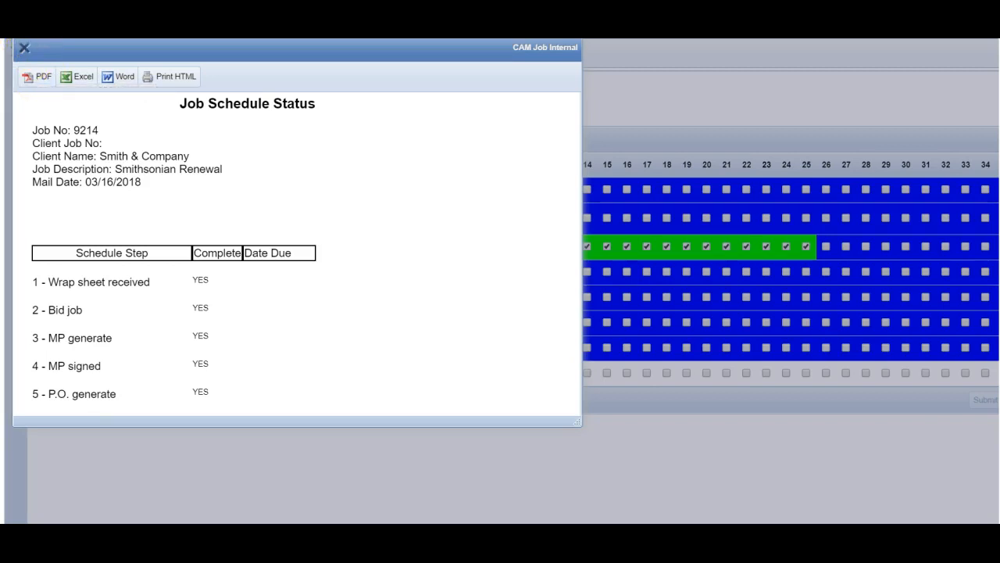
pyautogui.click(25, 47)
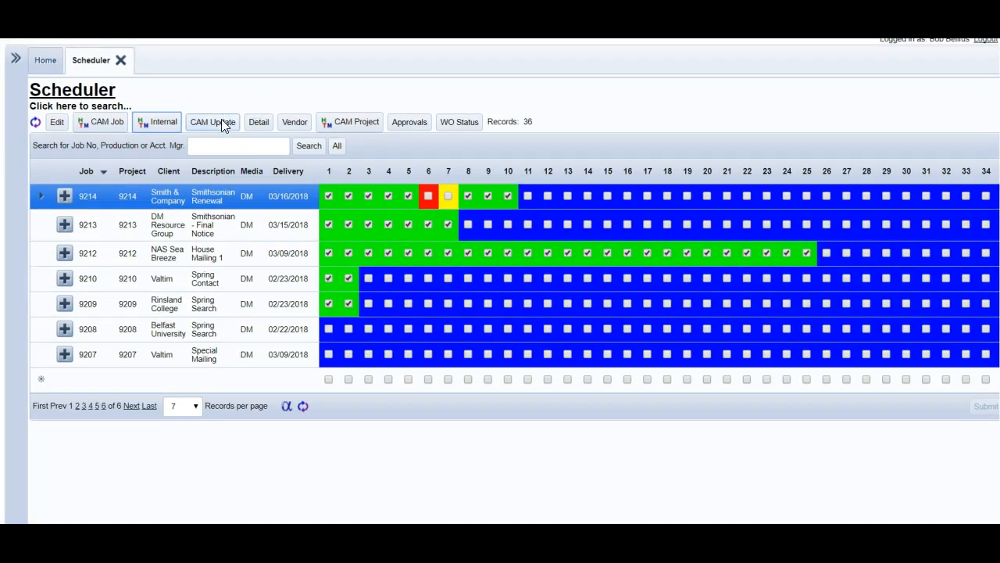
# Add and save the CAM memo "Bre is late... the client changed the artwork. will delay mailing by 1 day. Client aware." for the Smithsonian Renewal job.
pyautogui.click(225, 124)
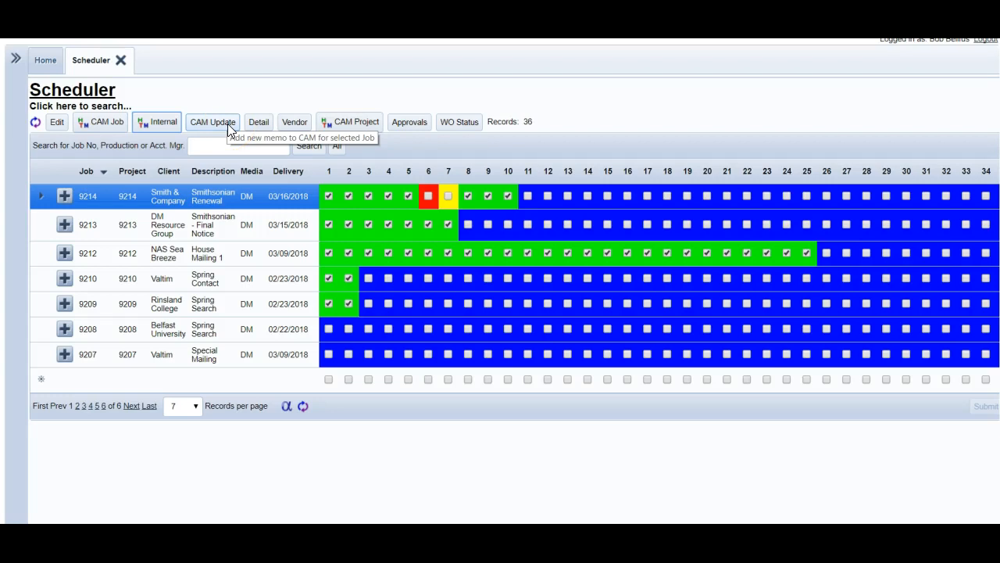
pyautogui.click(227, 124)
pyautogui.click(178, 130)
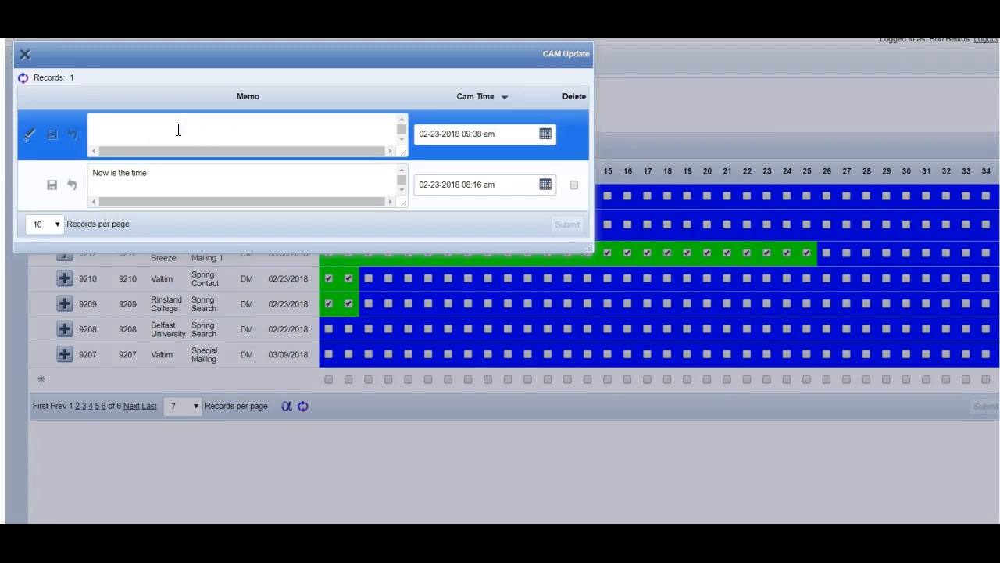
pyautogui.write('Bre')
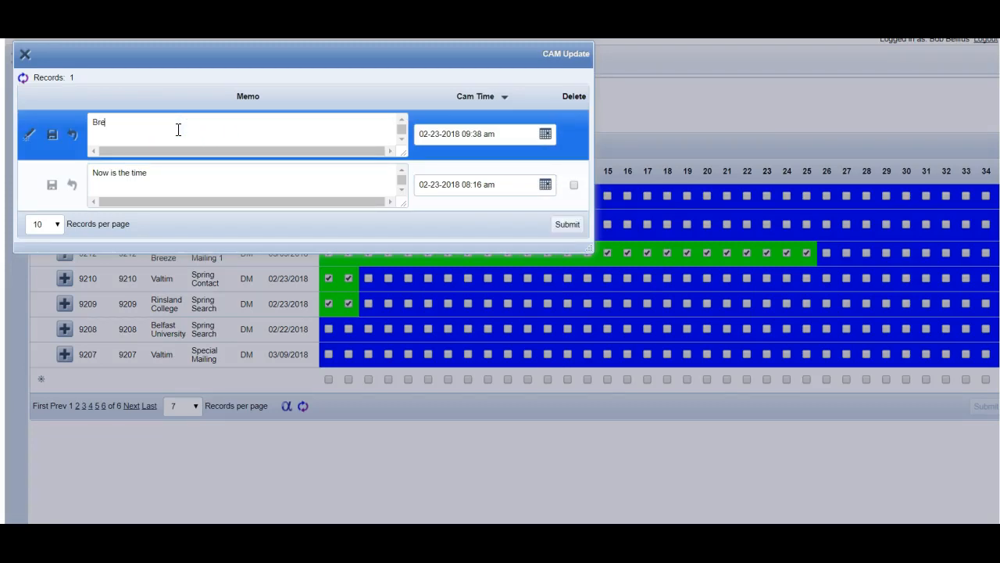
pyautogui.write(' is late... the client changed the artwork.  will delay mailing by 1 da')
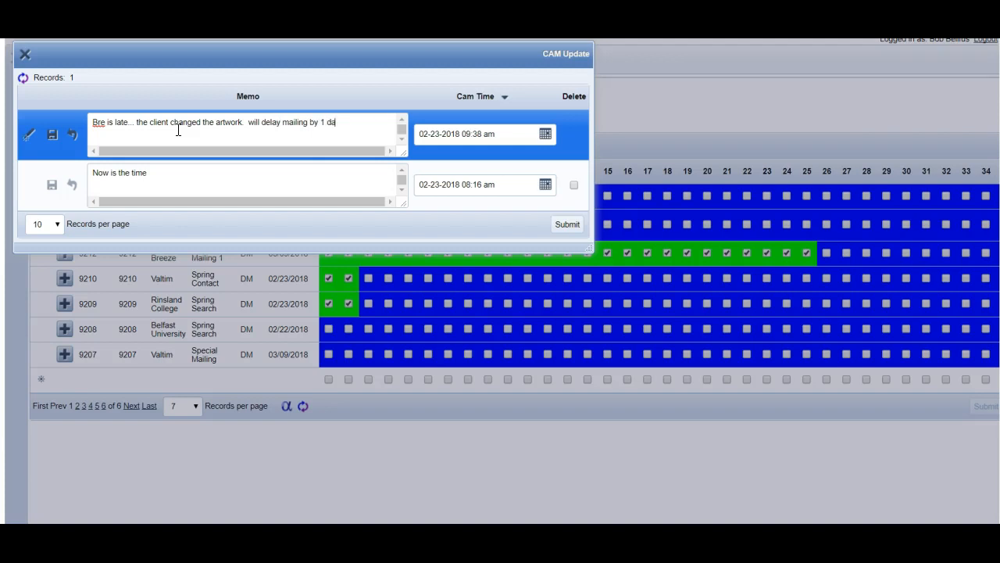
pyautogui.write('y.  Client aware.')
pyautogui.click(50, 133)
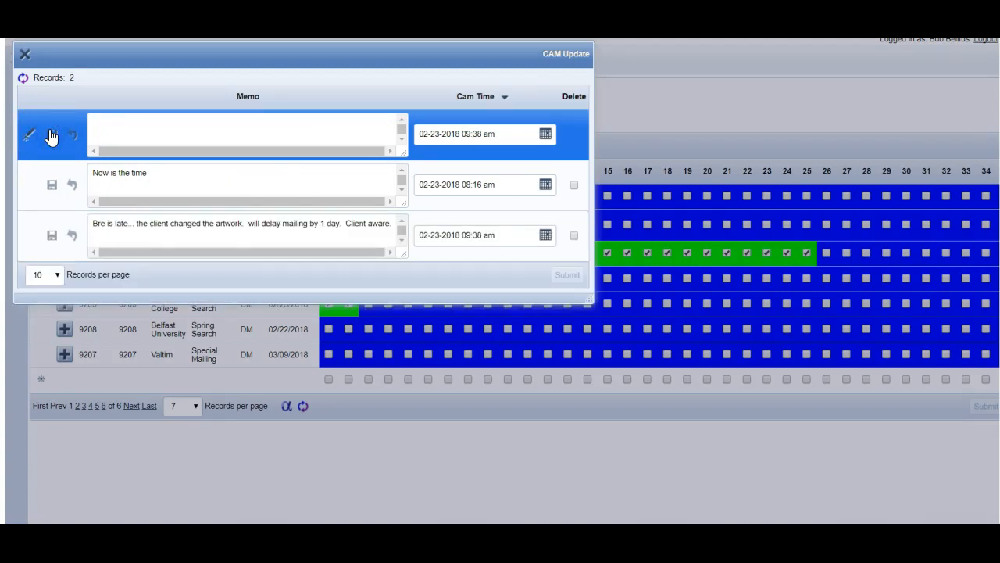
pyautogui.click(23, 55)
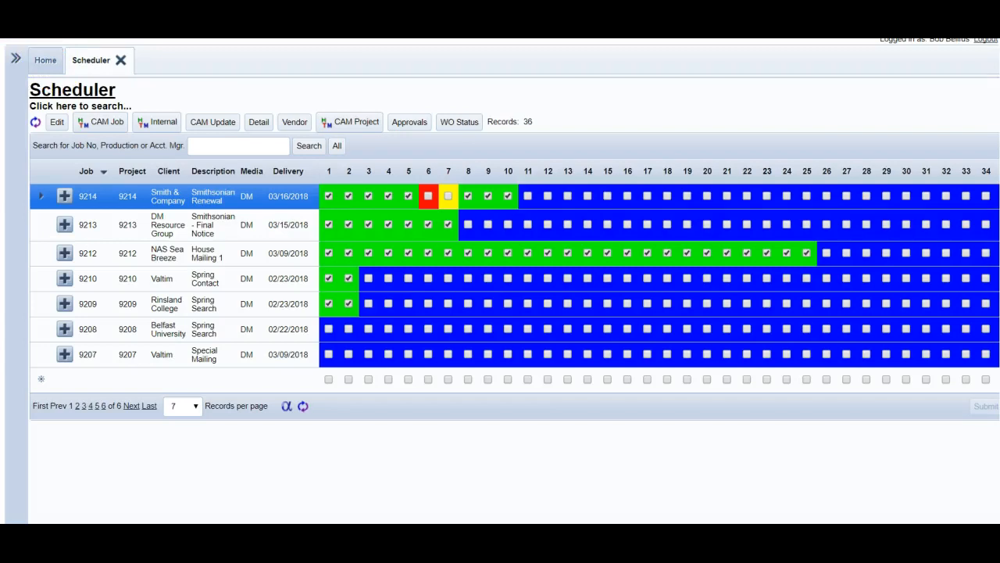
# Check the new memo in the Smithsonian Renewal job's CAM Job report and close the report.
pyautogui.click(99, 125)
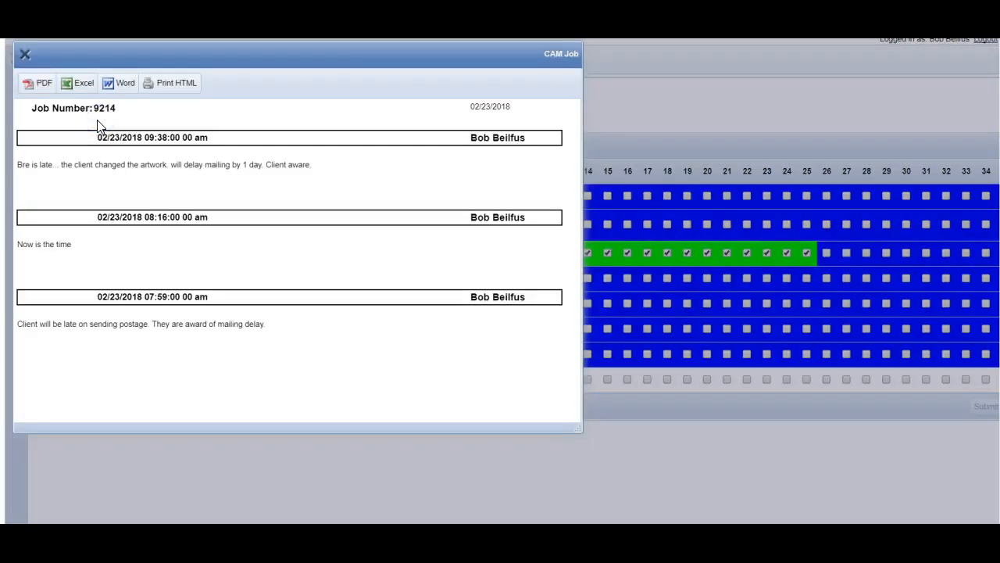
pyautogui.click(26, 54)
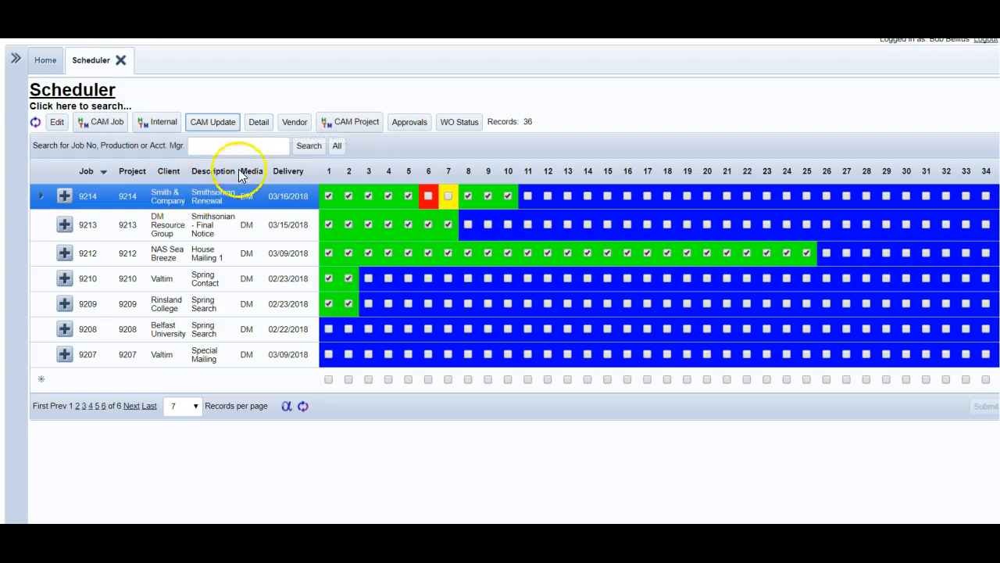
# Open the Smithsonian Renewal job's component details and examine the front and back artwork of the Carrier.
pyautogui.click(259, 131)
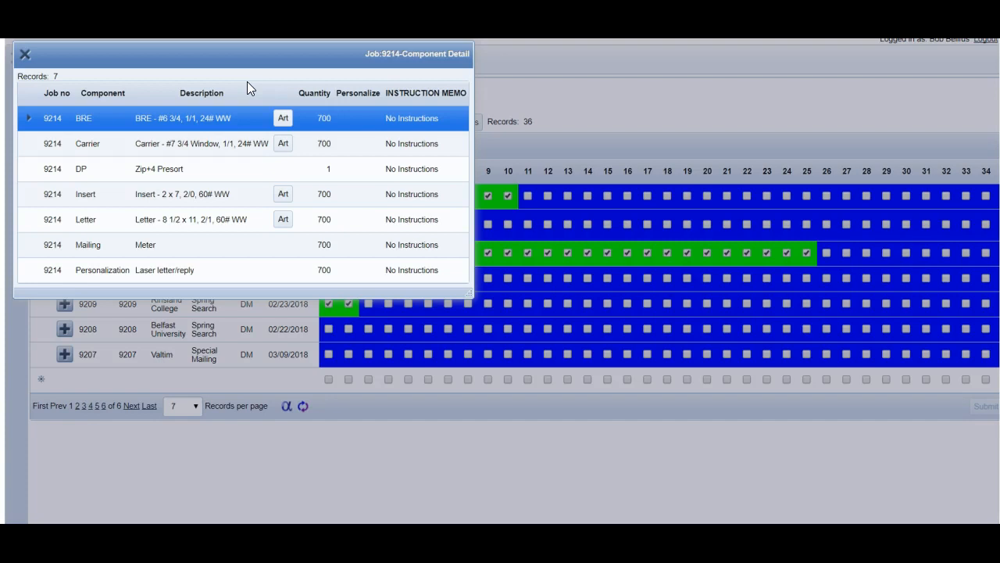
pyautogui.click(283, 143)
pyautogui.click(288, 206)
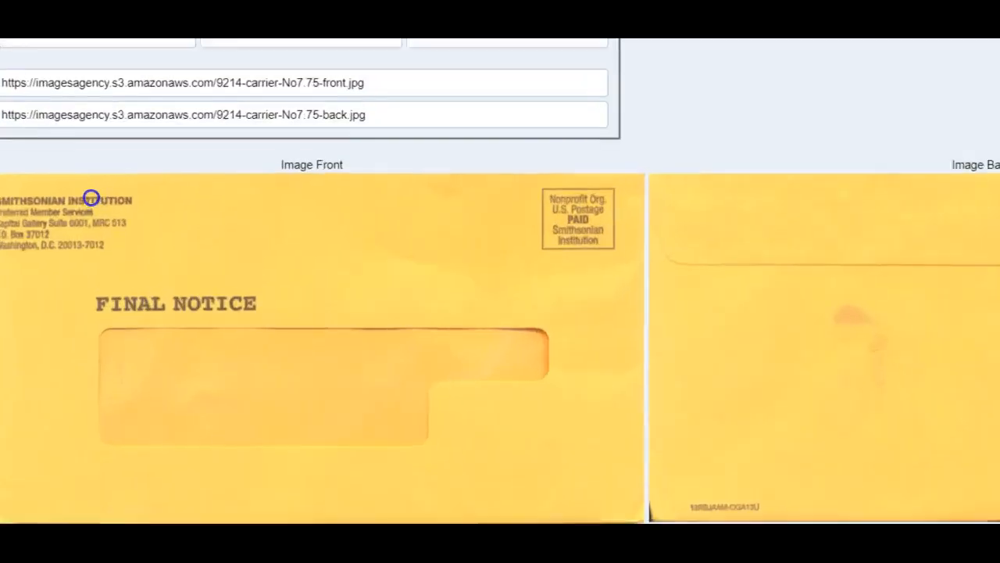
pyautogui.scroll(-1, 559, 213)
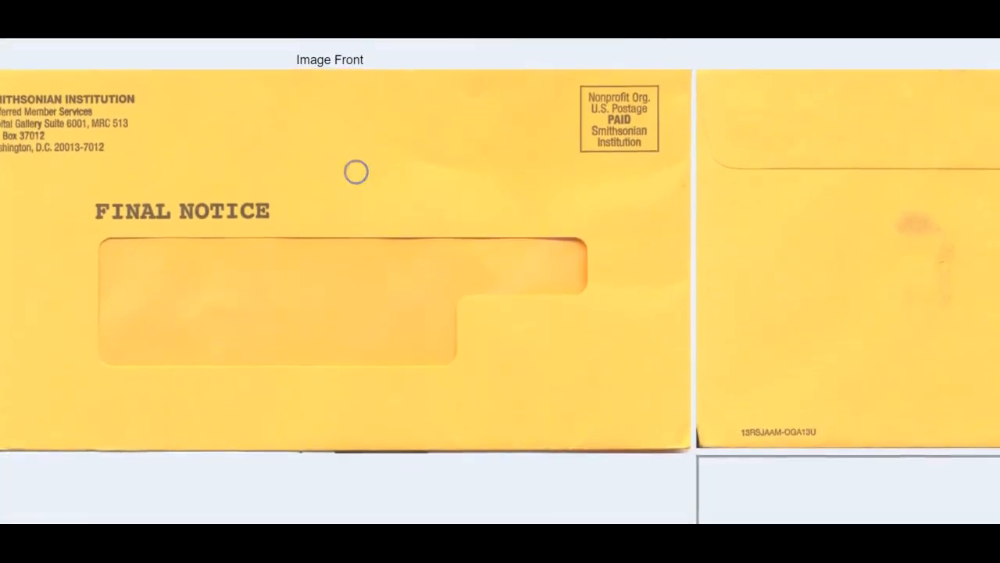
pyautogui.scroll(-1, 723, 420)
pyautogui.scroll(2, 696, 430)
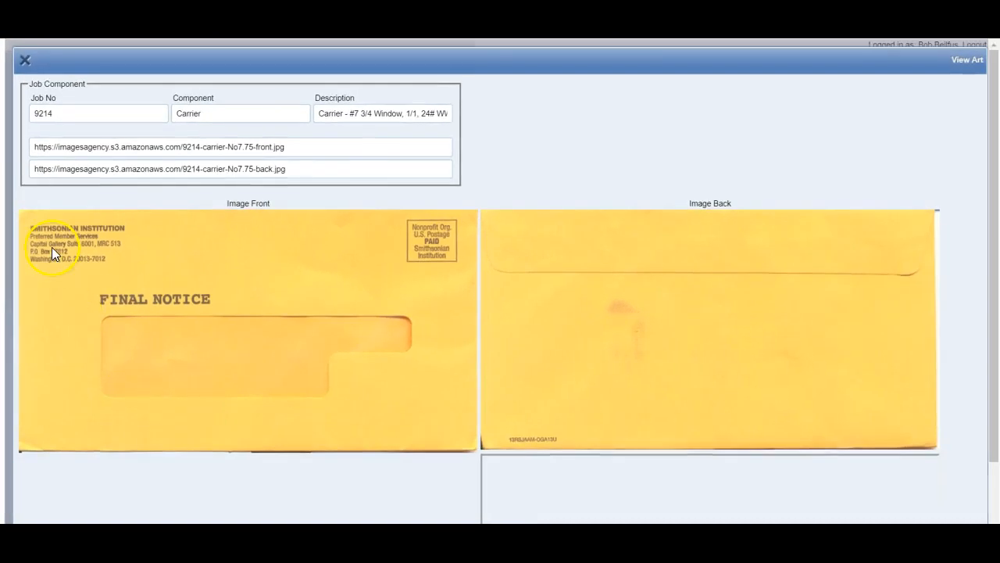
# Close the Carrier artwork and component details, and review the Smithsonian Renewal job's vendor list and Letter purchase order, closing both.
pyautogui.click(25, 60)
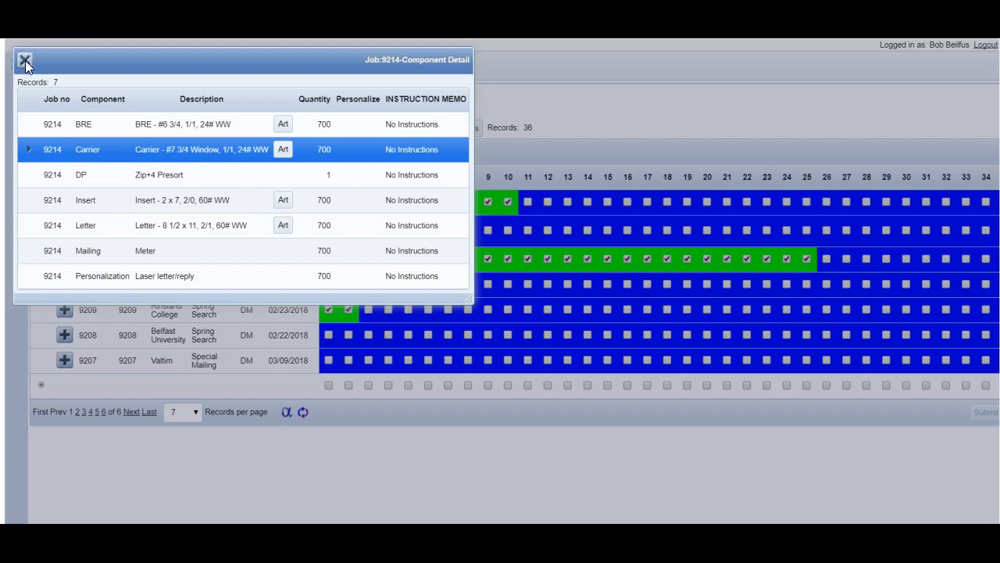
pyautogui.click(25, 60)
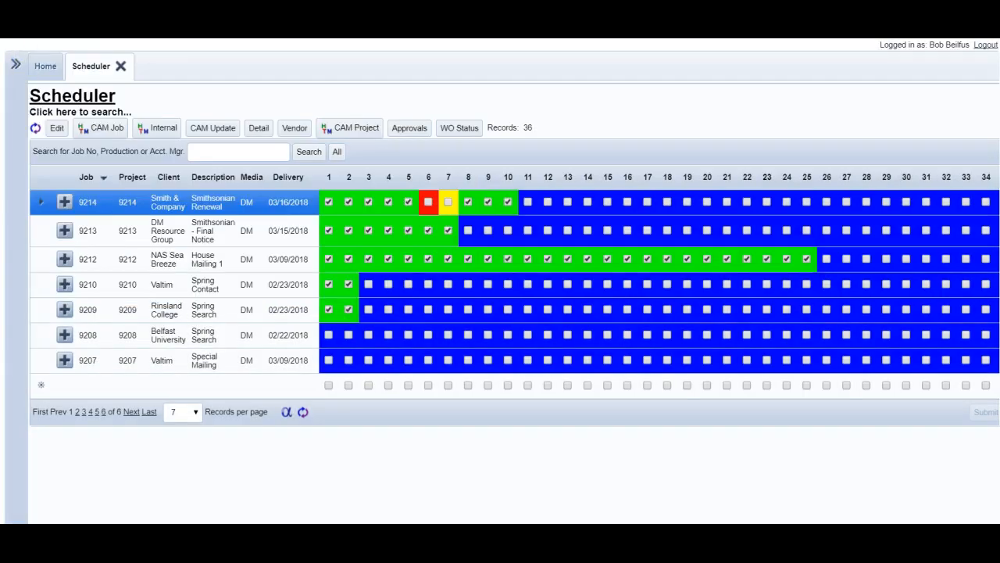
pyautogui.click(296, 128)
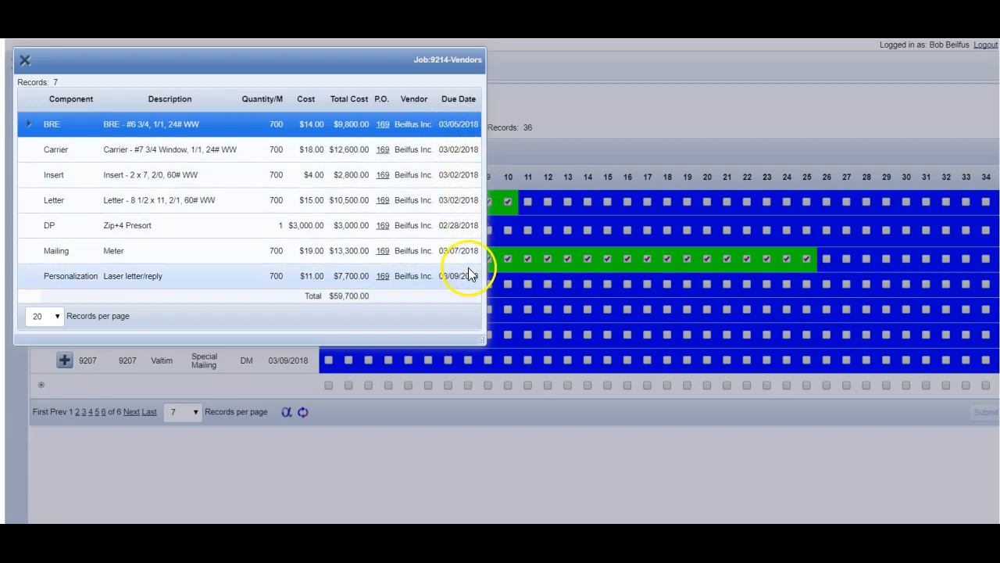
pyautogui.click(383, 203)
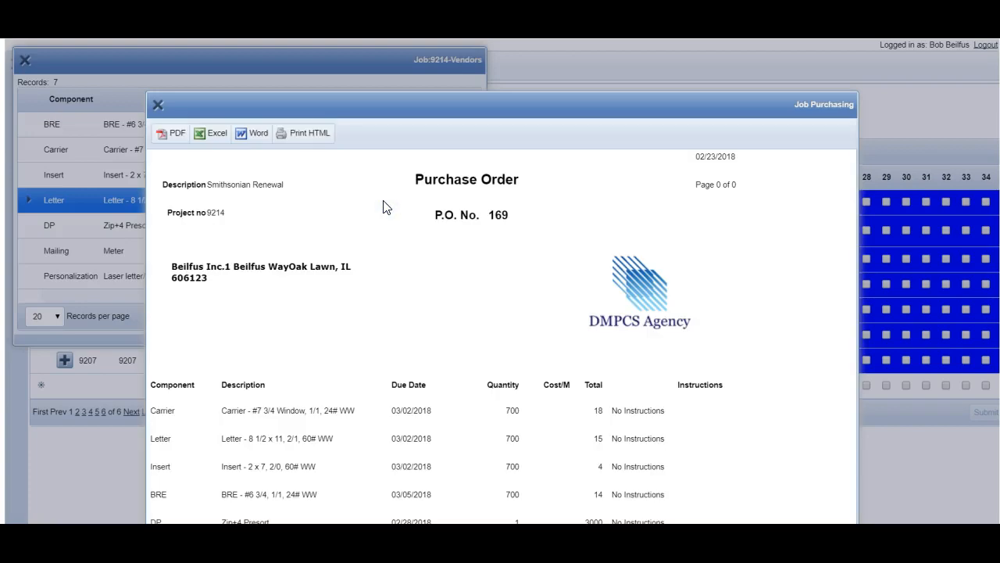
pyautogui.scroll(-5, 383, 235)
pyautogui.scroll(3, 384, 246)
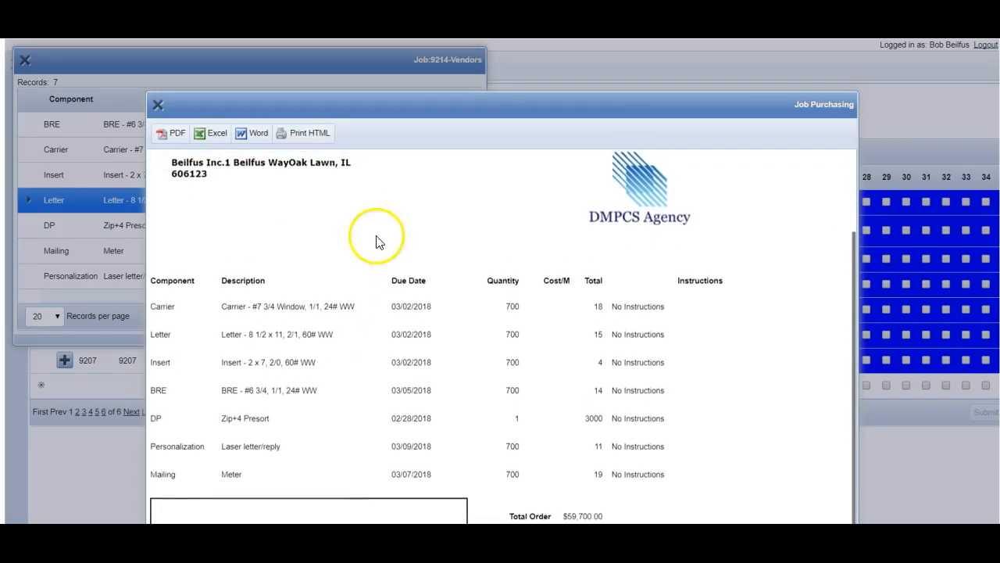
pyautogui.click(157, 106)
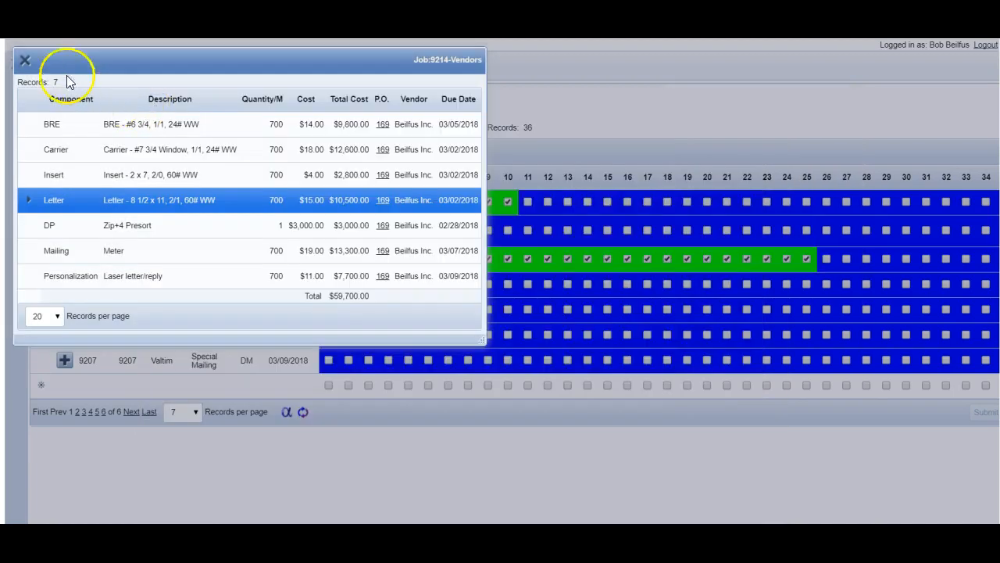
pyautogui.click(25, 61)
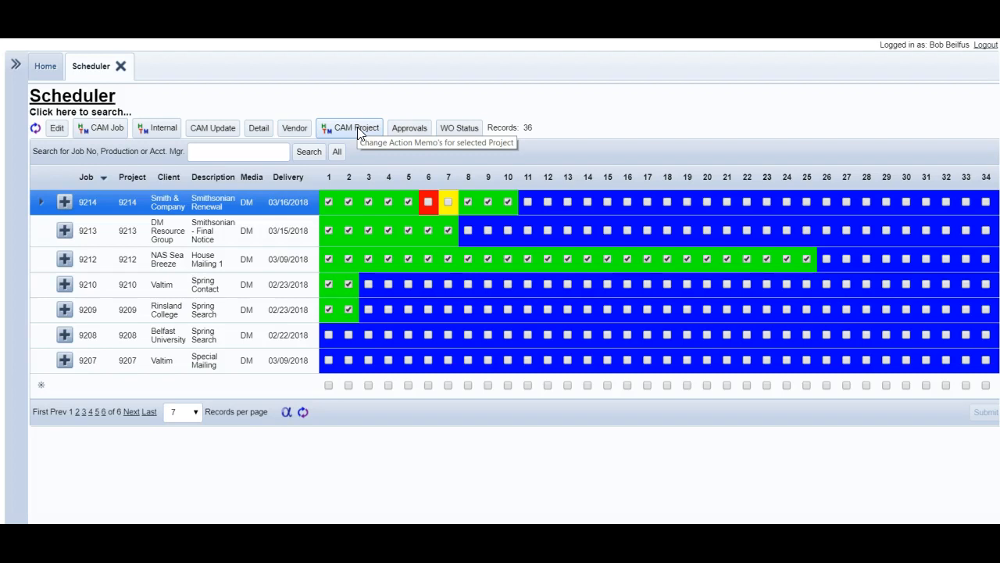
# Open the Smithsonian Renewal project's CAM memos and the job's component approvals, and close the windows after review.
pyautogui.click(358, 131)
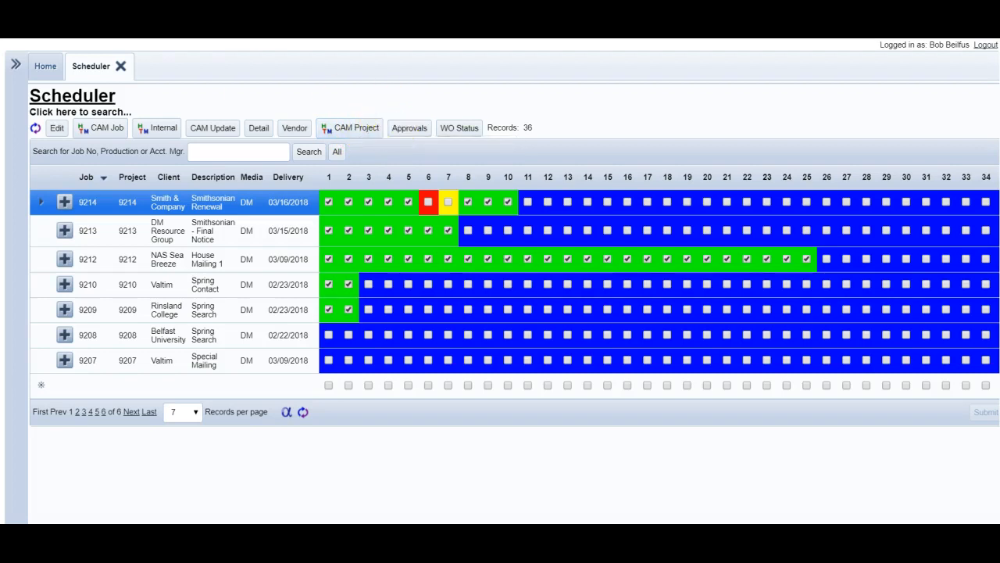
pyautogui.click(411, 128)
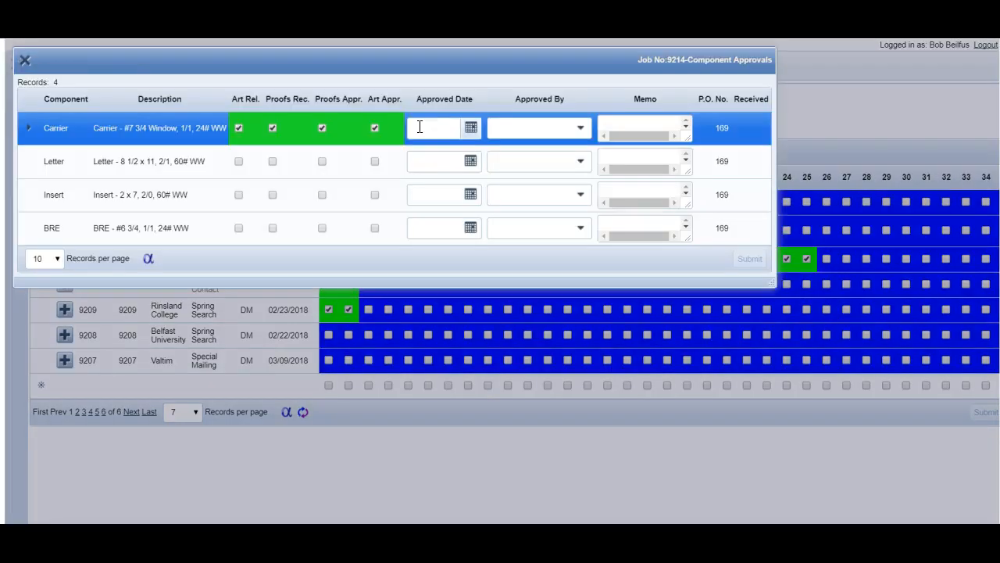
pyautogui.click(369, 128)
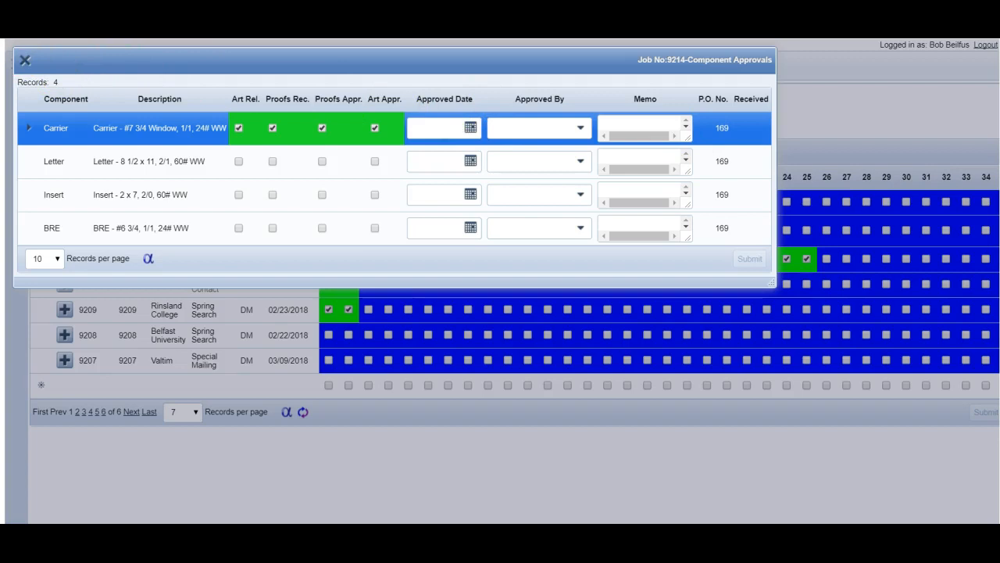
pyautogui.click(25, 60)
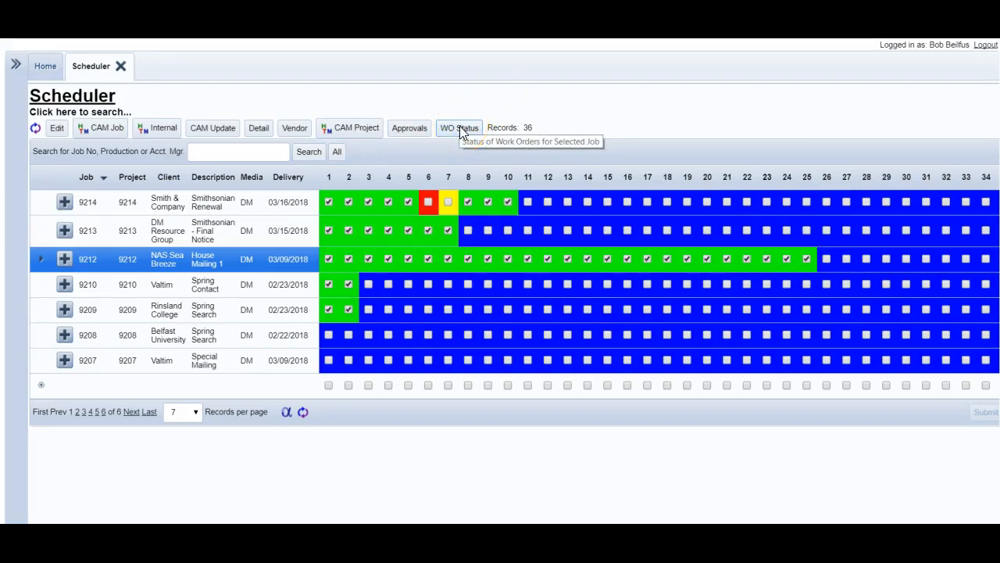
# Open the work order status of the House Mailing 1 job and view the BRE work order's time record and schedule.
pyautogui.click(460, 127)
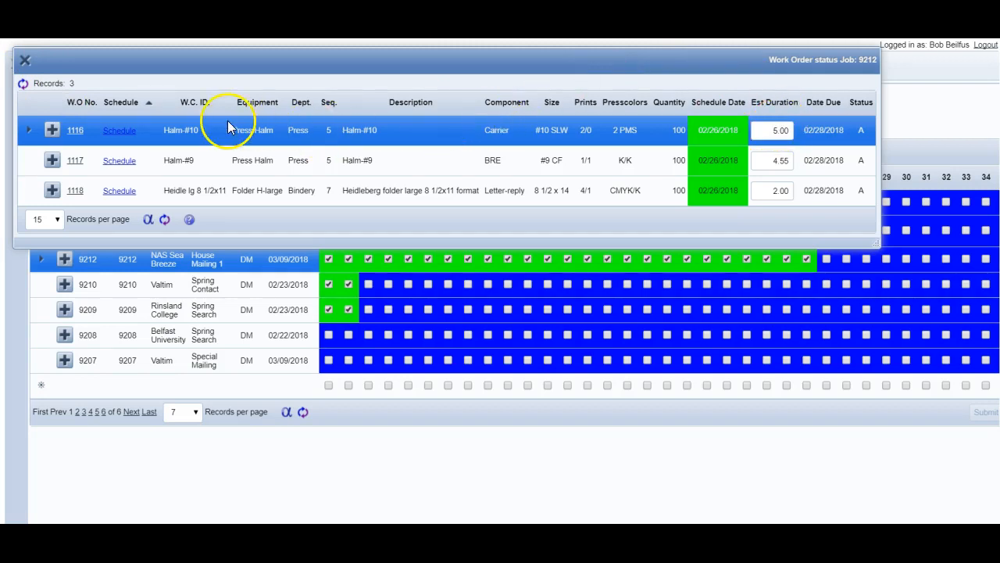
pyautogui.click(53, 161)
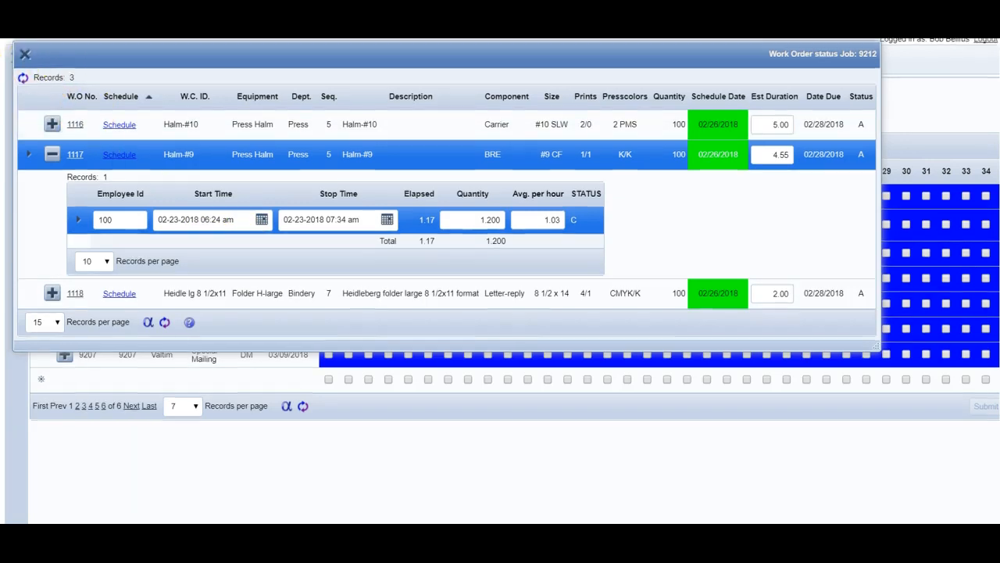
pyautogui.click(120, 154)
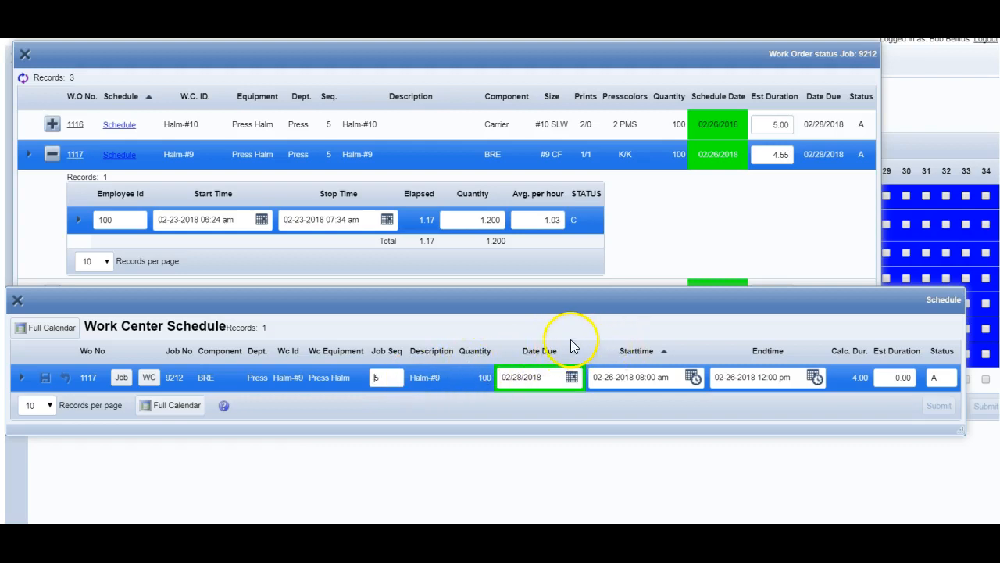
pyautogui.moveTo(639, 354); pyautogui.dragTo(728, 354)
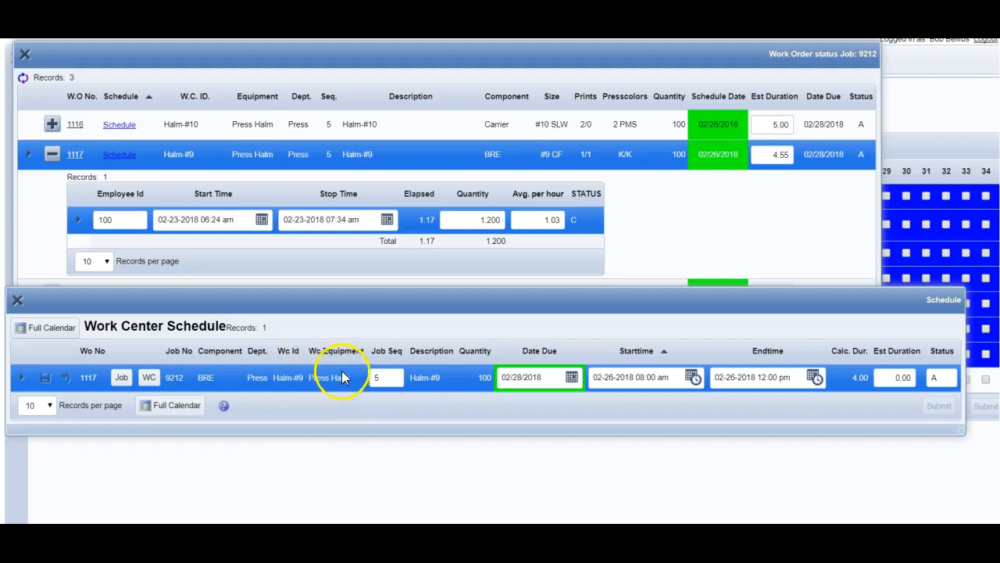
# Display the Press Halm work center's calendar in week view from the BRE work order's schedule.
pyautogui.click(149, 377)
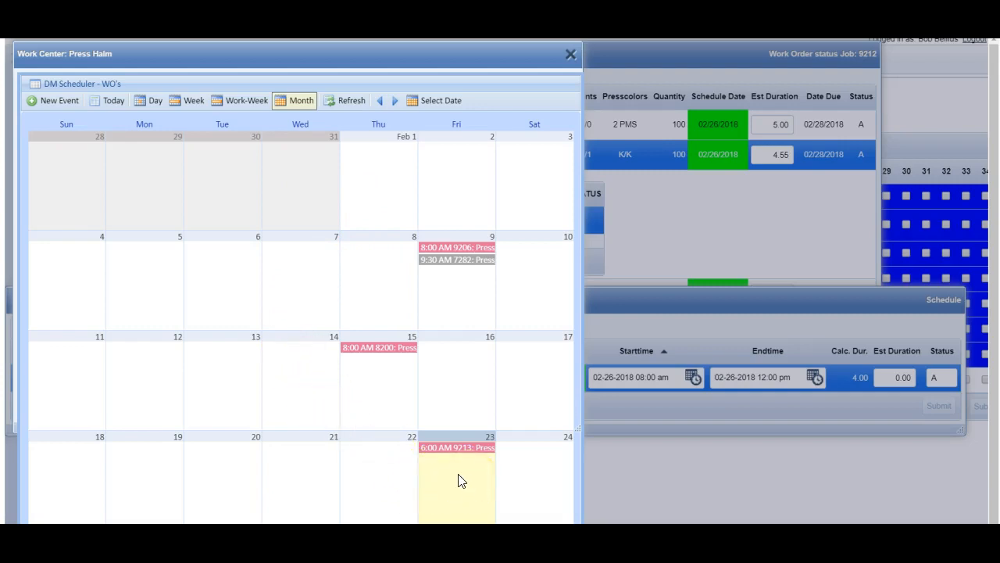
pyautogui.click(190, 101)
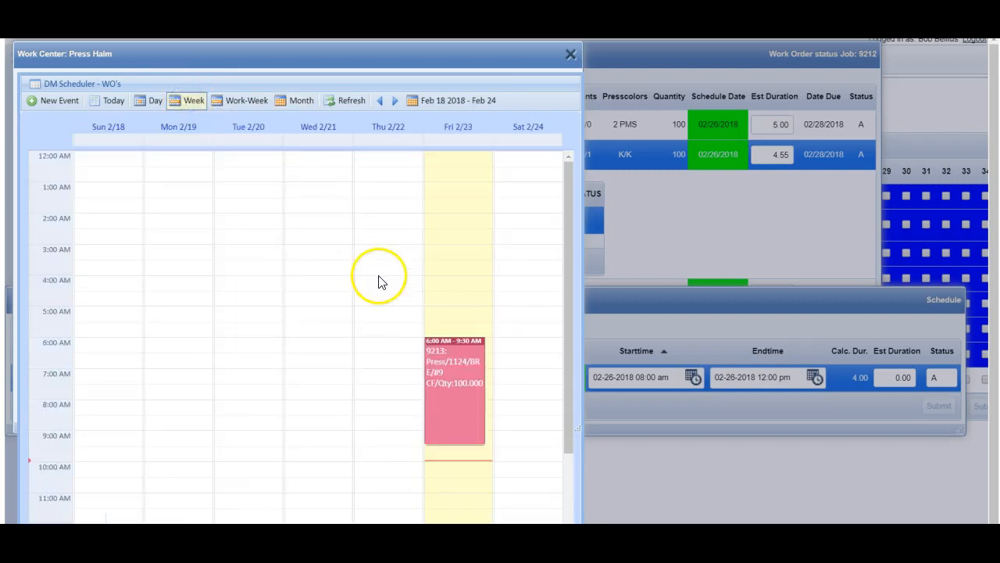
pyautogui.doubleClick(506, 356)
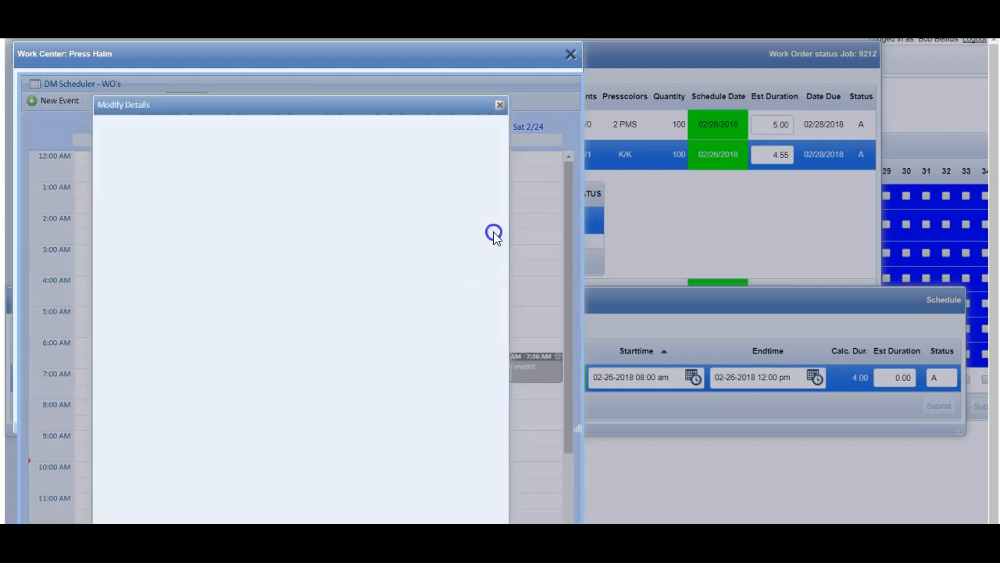
pyautogui.click(500, 105)
pyautogui.click(534, 185)
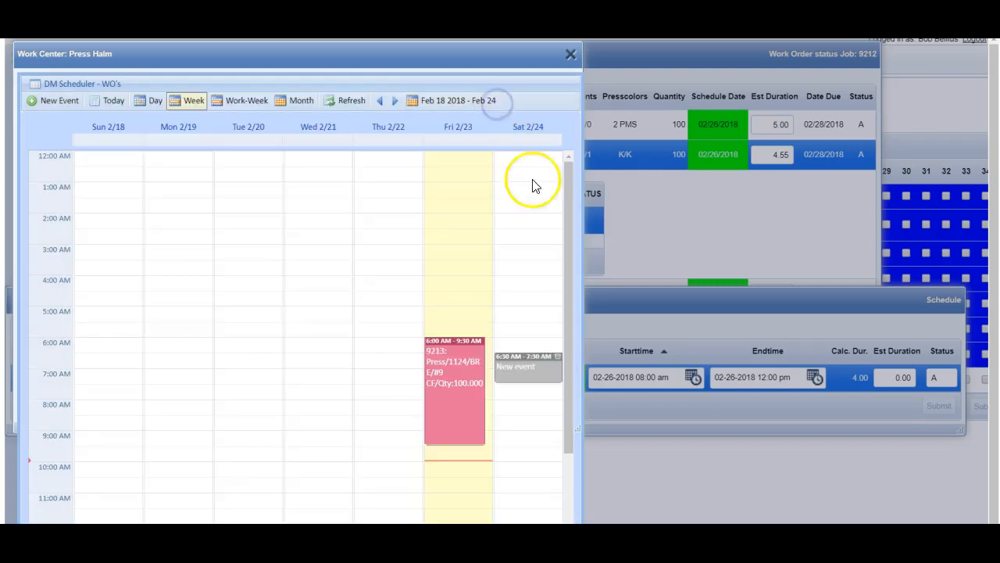
# Examine the Friday 2/23 press job in the Press Halm work center's weekly calendar.
pyautogui.moveTo(479, 352)
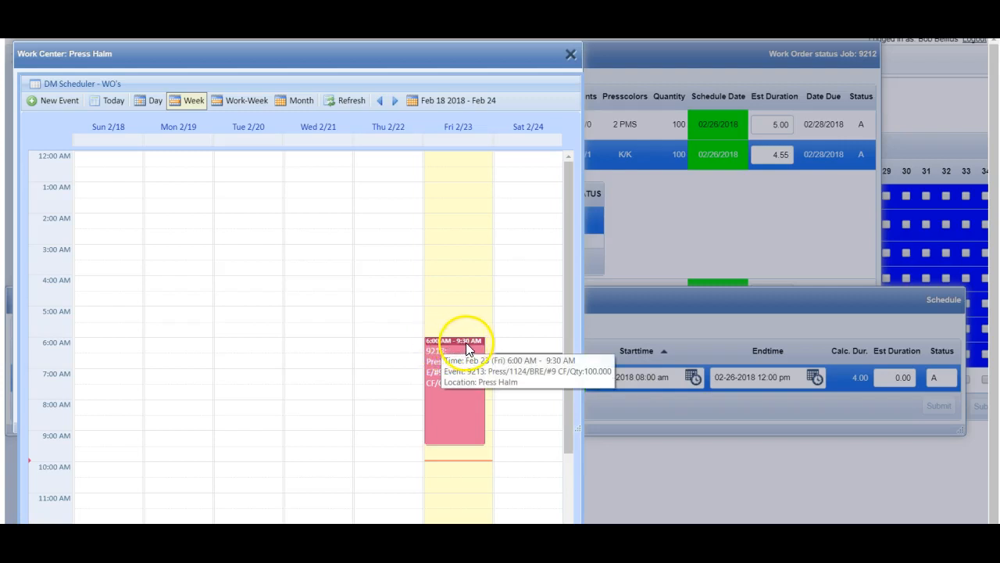
pyautogui.click(458, 362)
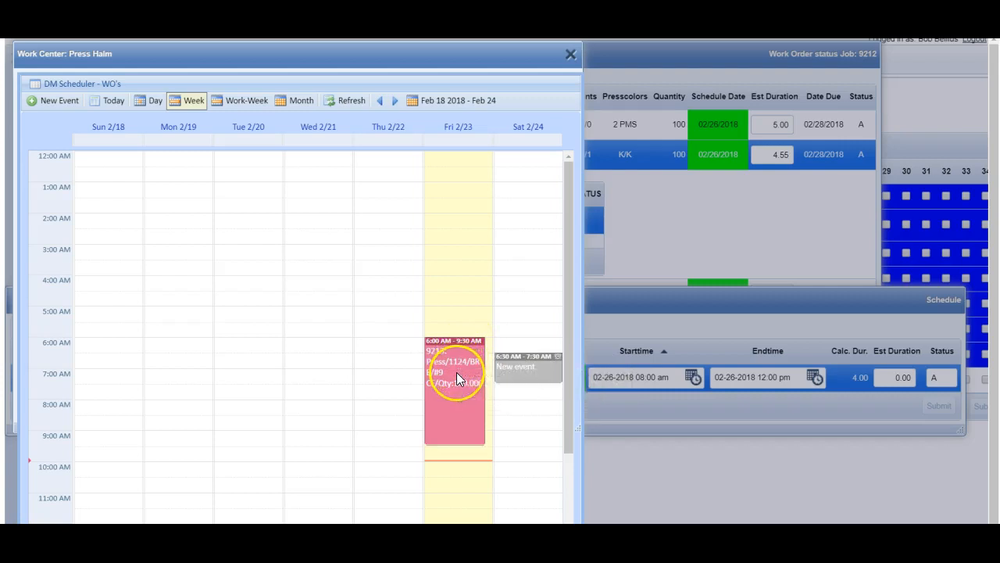
pyautogui.moveTo(458, 379)
pyautogui.mouseDown()
pyautogui.moveTo(464, 423)
pyautogui.moveTo(415, 415)
pyautogui.moveTo(464, 408)
pyautogui.moveTo(463, 397)
pyautogui.mouseUp()
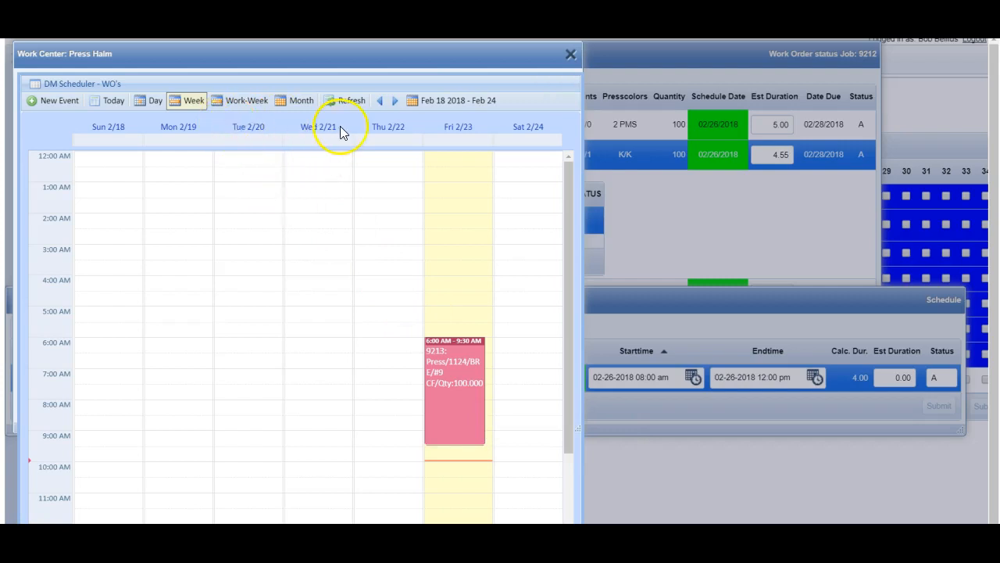
# Go to the week of Feb 25 - Mar 3, view the Monday BRE work order's details, and close the Press Halm calendar.
pyautogui.click(396, 102)
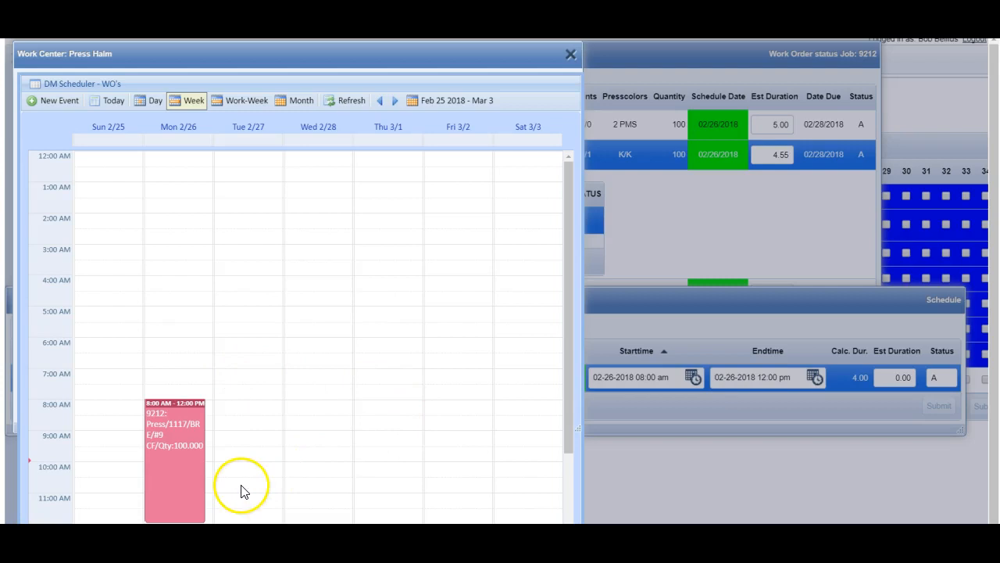
pyautogui.moveTo(181, 442)
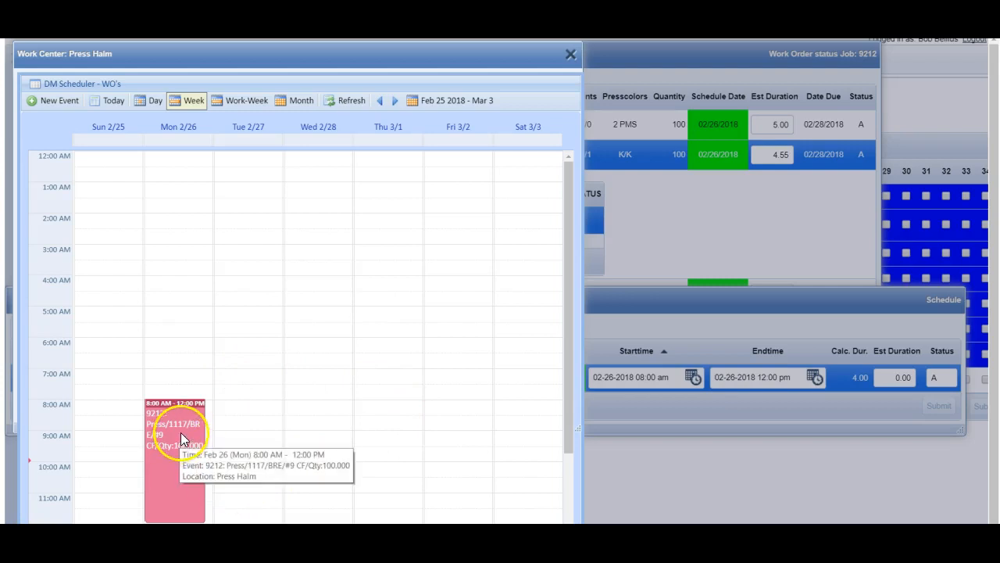
pyautogui.doubleClick(171, 444)
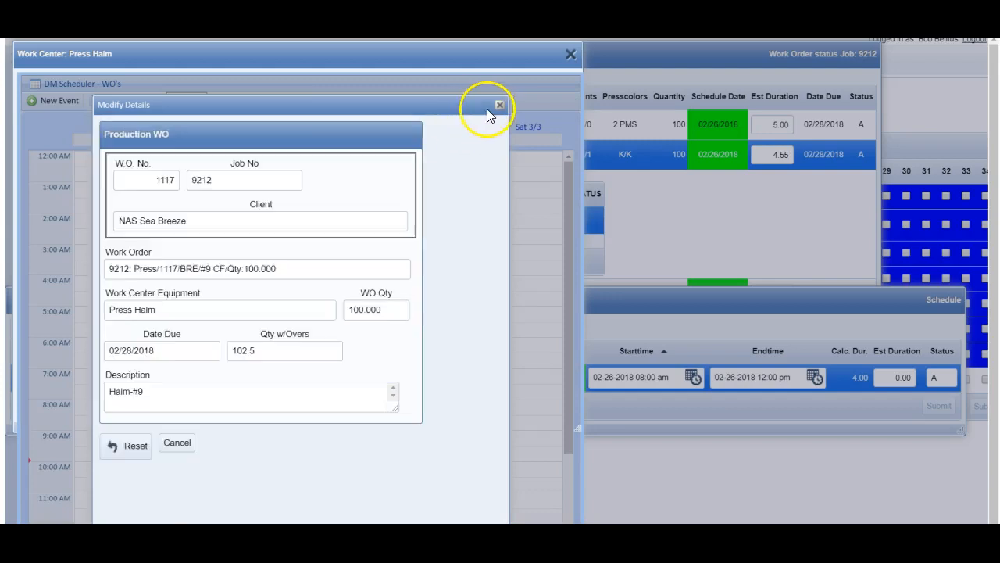
pyautogui.click(499, 106)
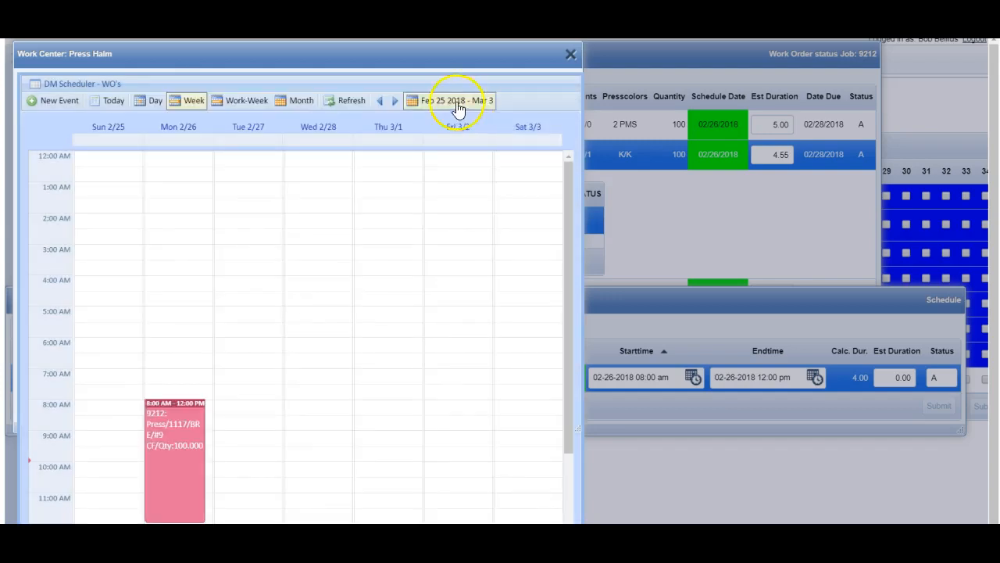
pyautogui.click(571, 56)
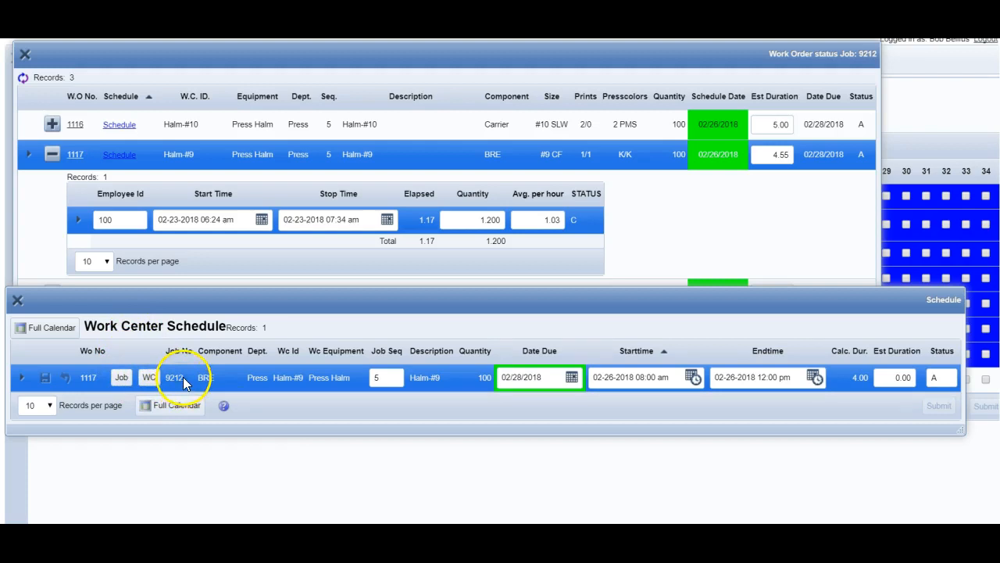
# Open the House Mailing 1 job's work order calendar and show the week of Feb 25 - Mar 3, 2018.
pyautogui.click(122, 380)
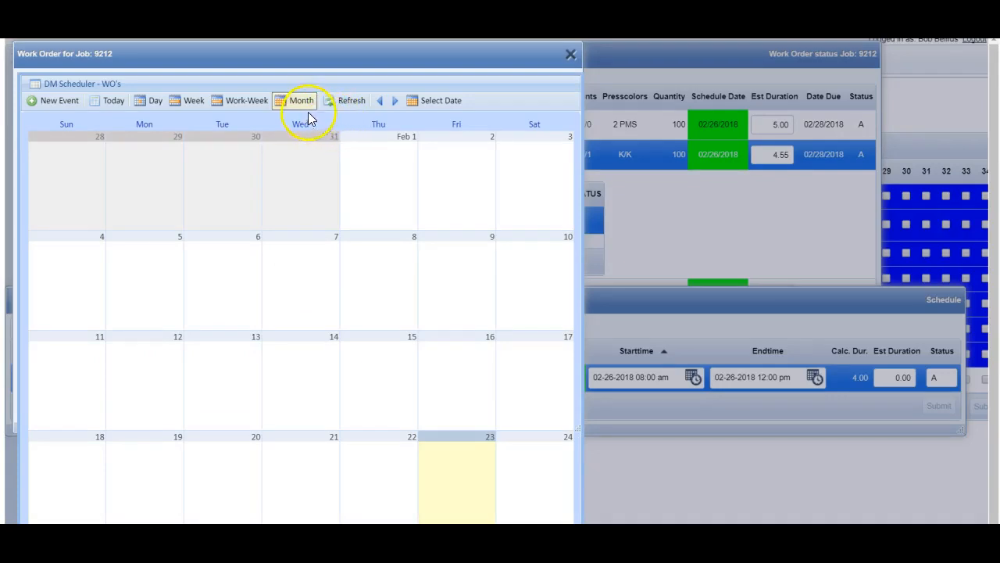
pyautogui.click(379, 101)
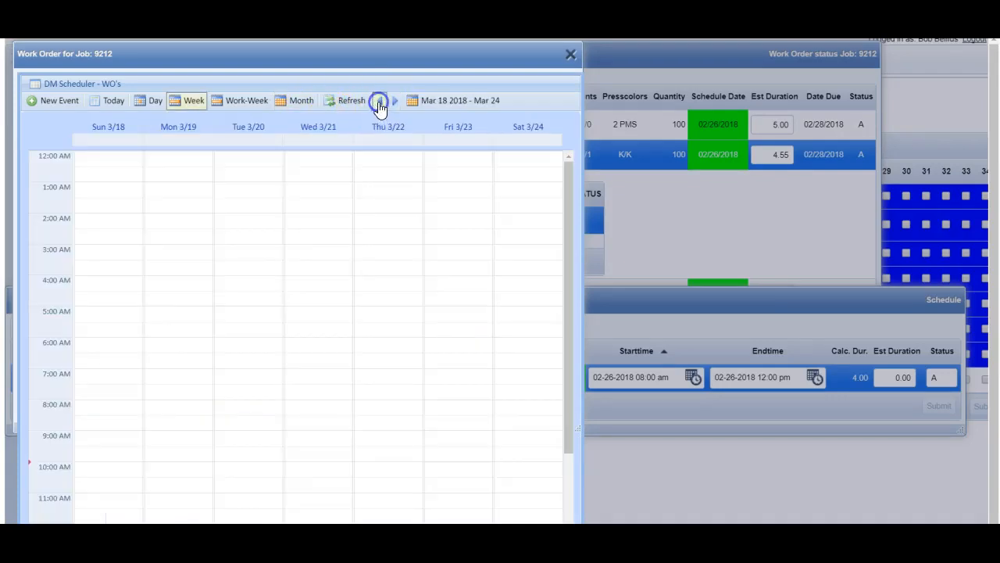
pyautogui.click(379, 101)
pyautogui.click(379, 101)
pyautogui.click(379, 102)
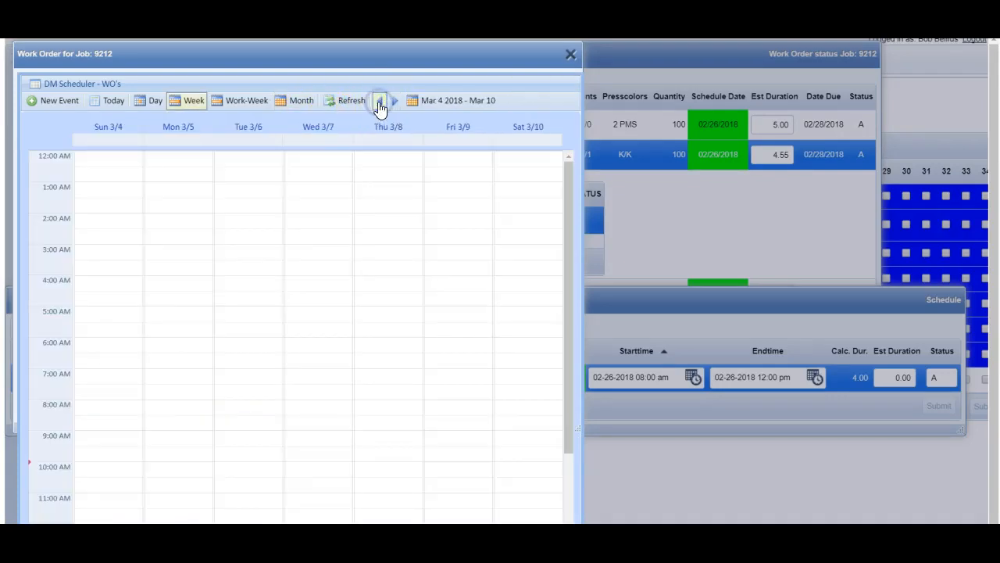
pyautogui.click(379, 101)
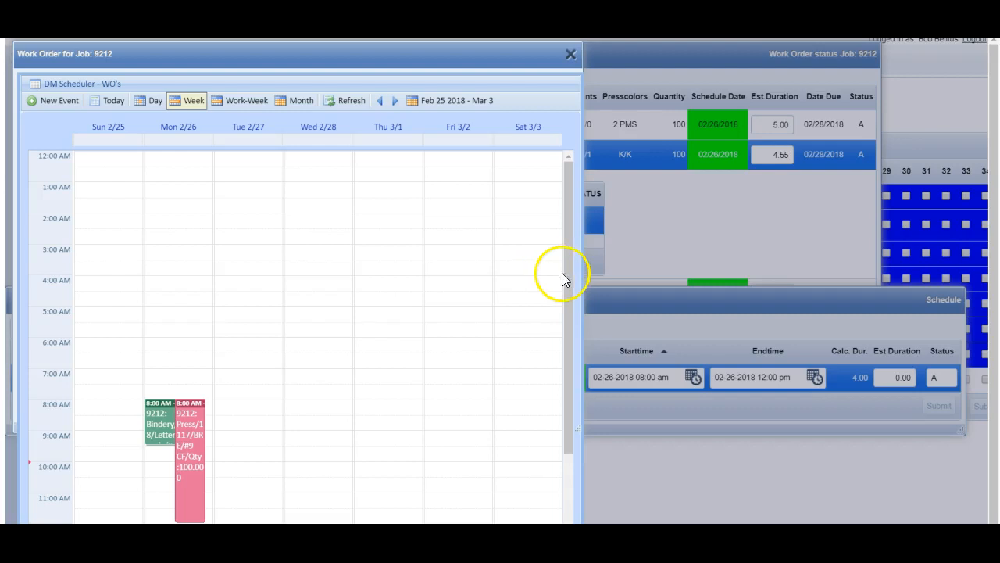
# Examine the times and equipment of the Letter-reply, BRE and Carrier work orders scheduled on Monday 2/26.
pyautogui.moveTo(567, 273); pyautogui.dragTo(567, 382)
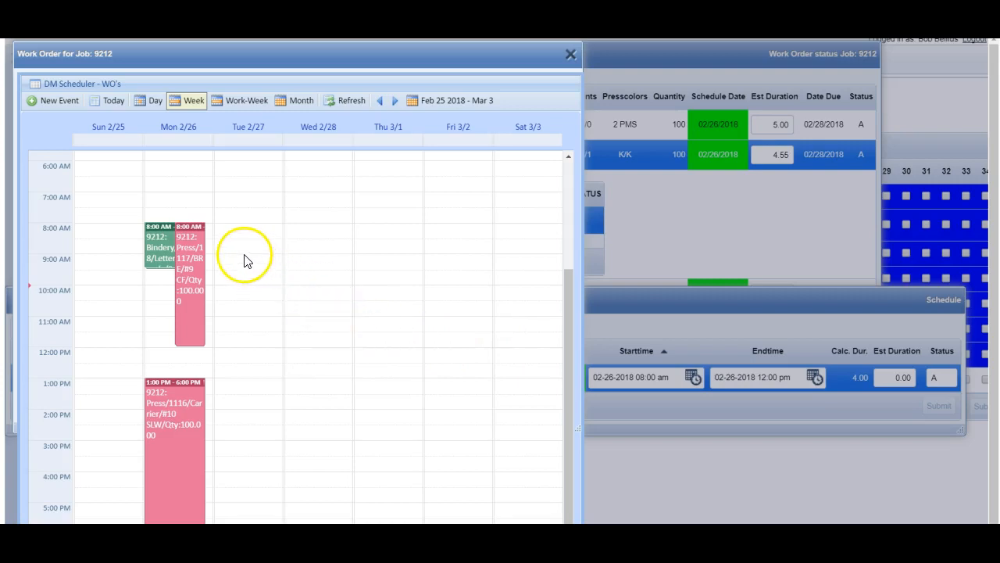
pyautogui.moveTo(197, 243)
pyautogui.moveTo(162, 244)
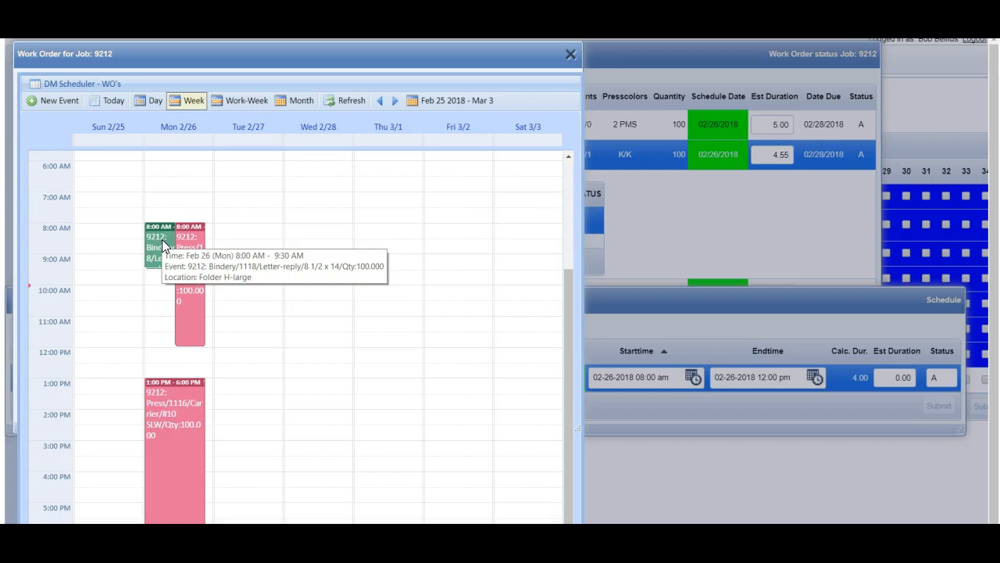
pyautogui.click(182, 243)
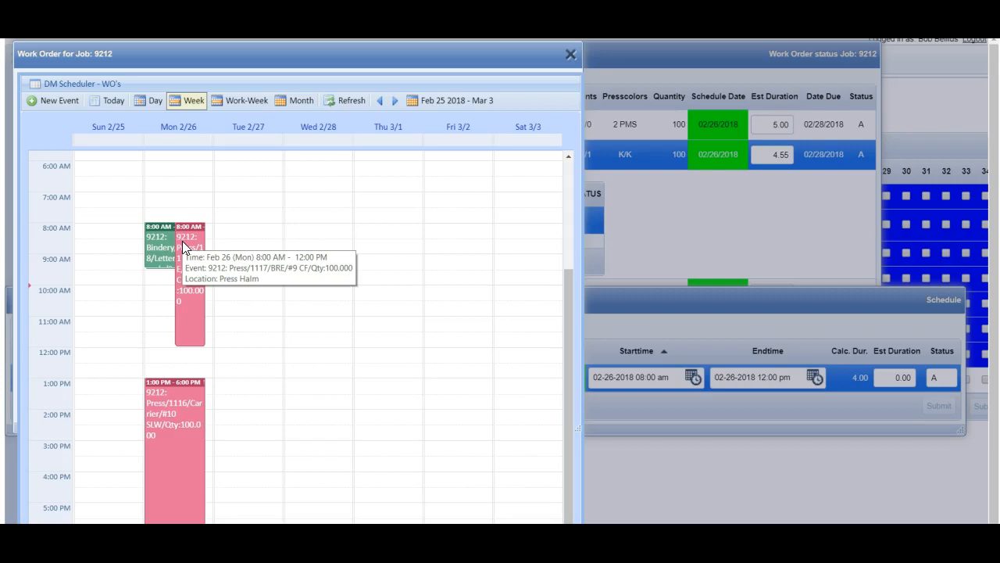
pyautogui.click(176, 440)
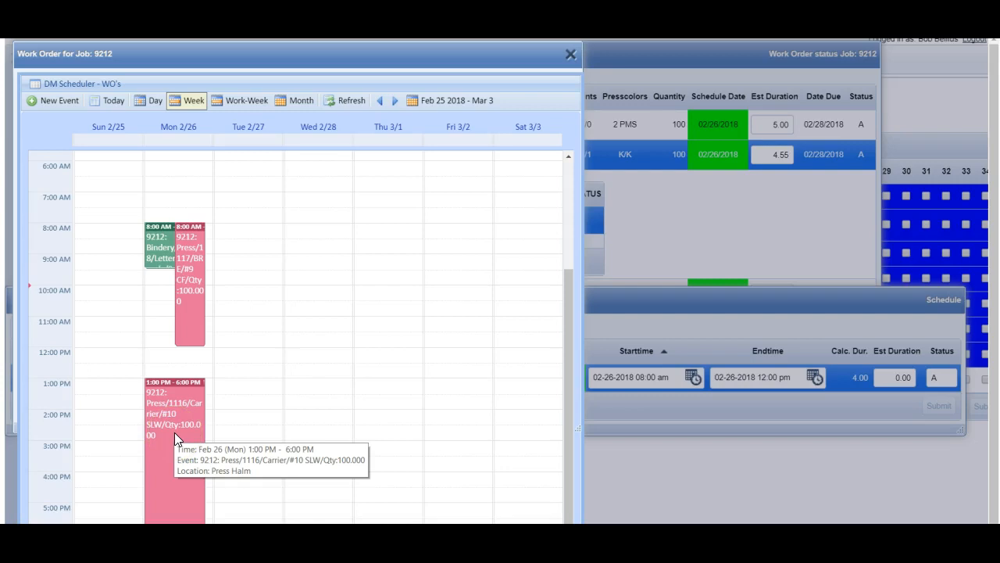
# Reschedule the Carrier press work order on Monday 2/26 to 12:00 PM - 5:00 PM and close the House Mailing 1 work order windows.
pyautogui.moveTo(173, 426); pyautogui.dragTo(173, 390)
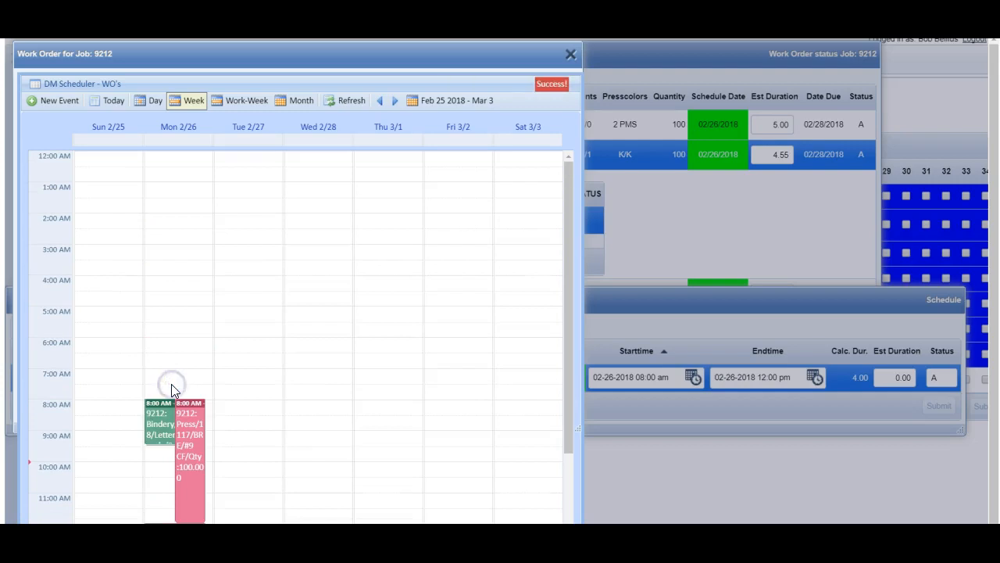
pyautogui.moveTo(568, 267); pyautogui.dragTo(578, 395)
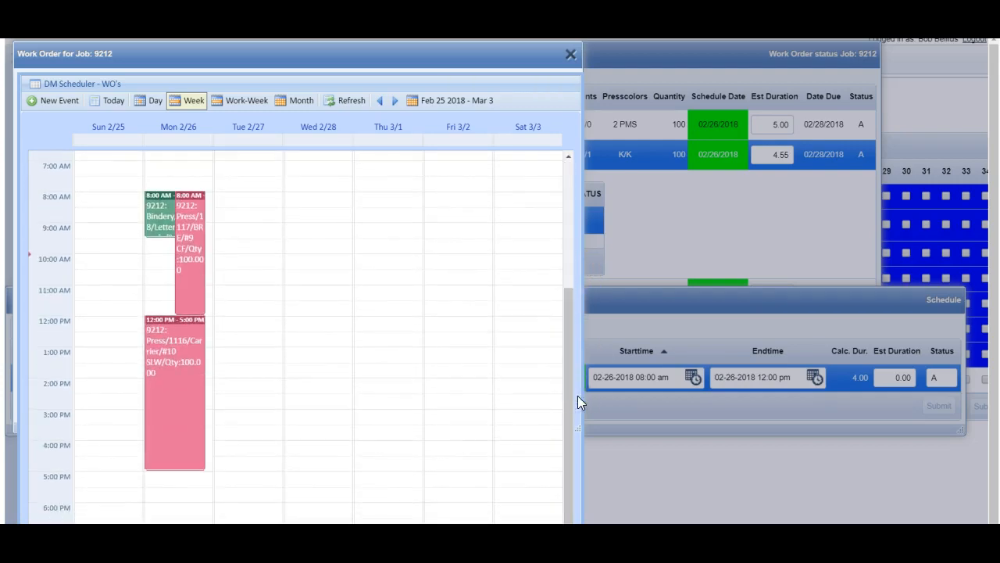
pyautogui.click(570, 56)
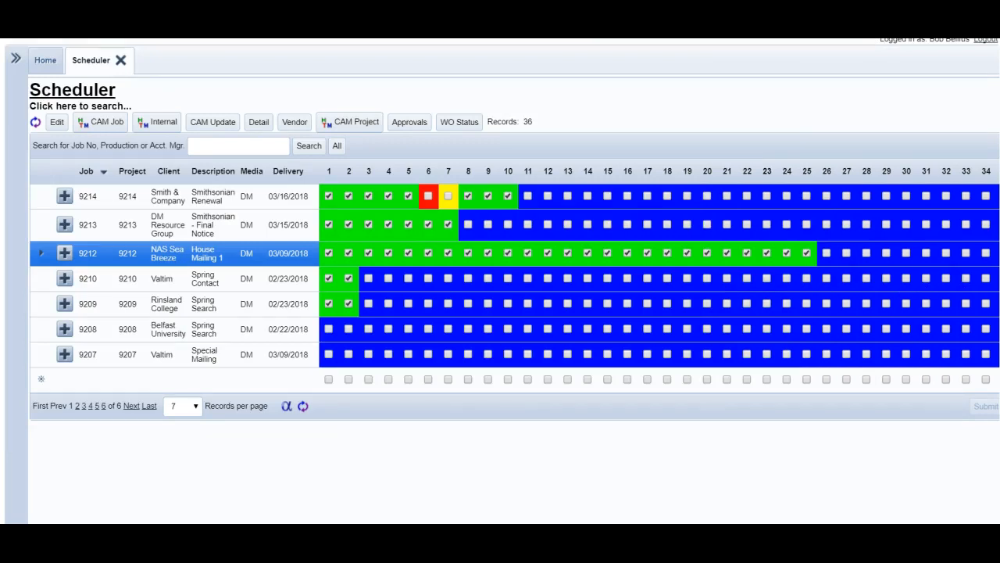
# Select the Smithsonian Renewal job and review the descriptions of the Scheduler's edit, CAM memo, component detail, vendor, approvals and work order status functions.
pyautogui.click(97, 200)
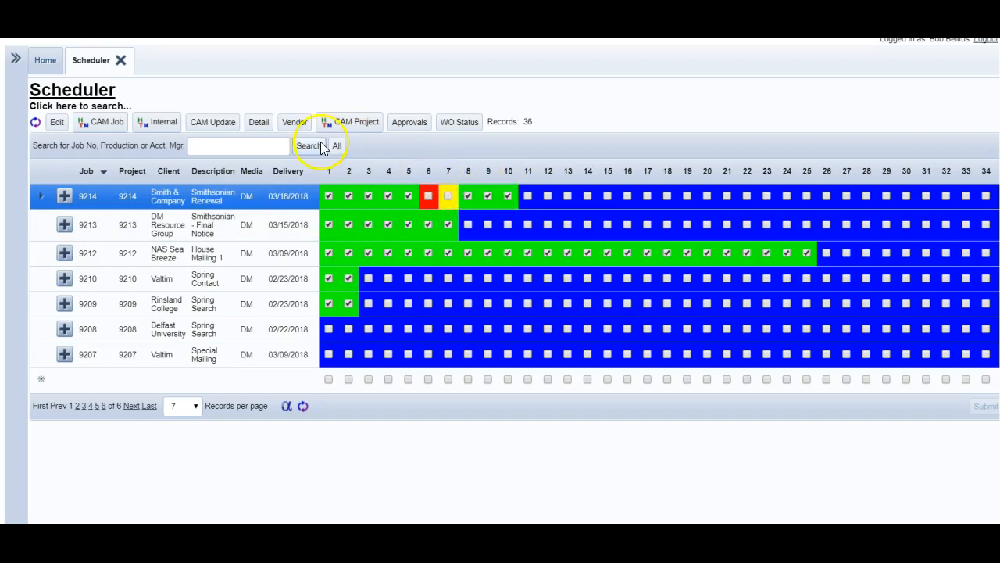
pyautogui.click(251, 146)
pyautogui.click(58, 128)
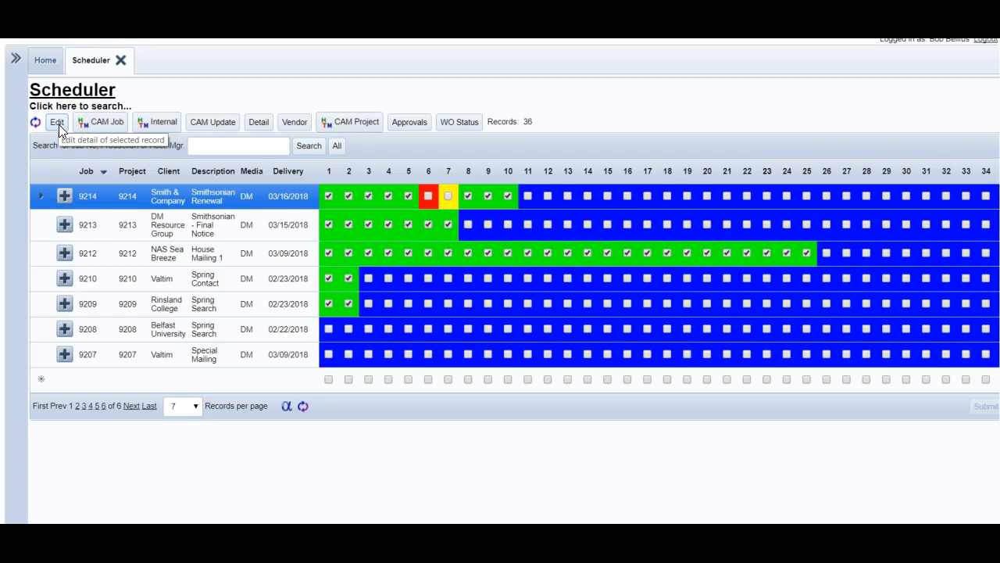
pyautogui.click(92, 127)
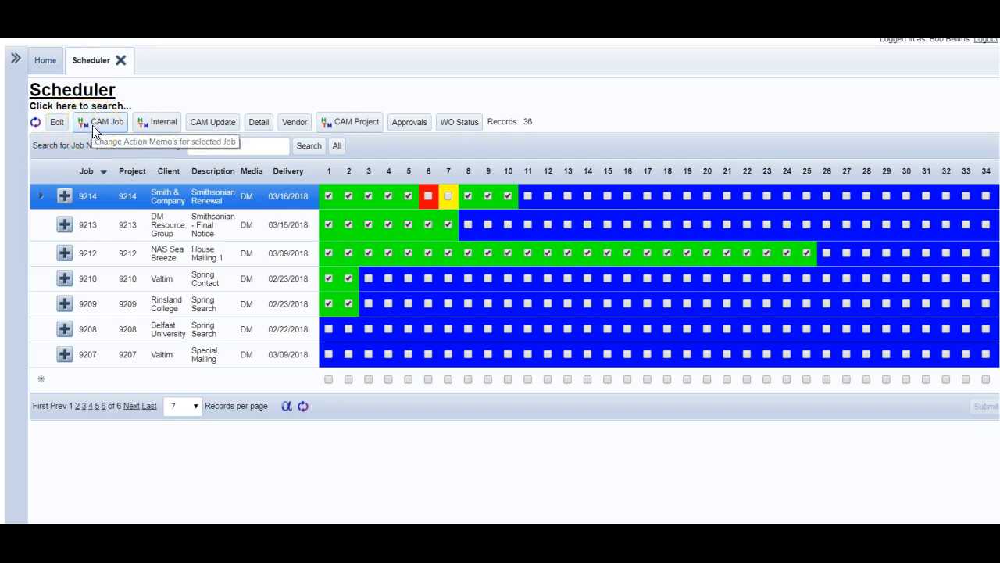
pyautogui.click(164, 123)
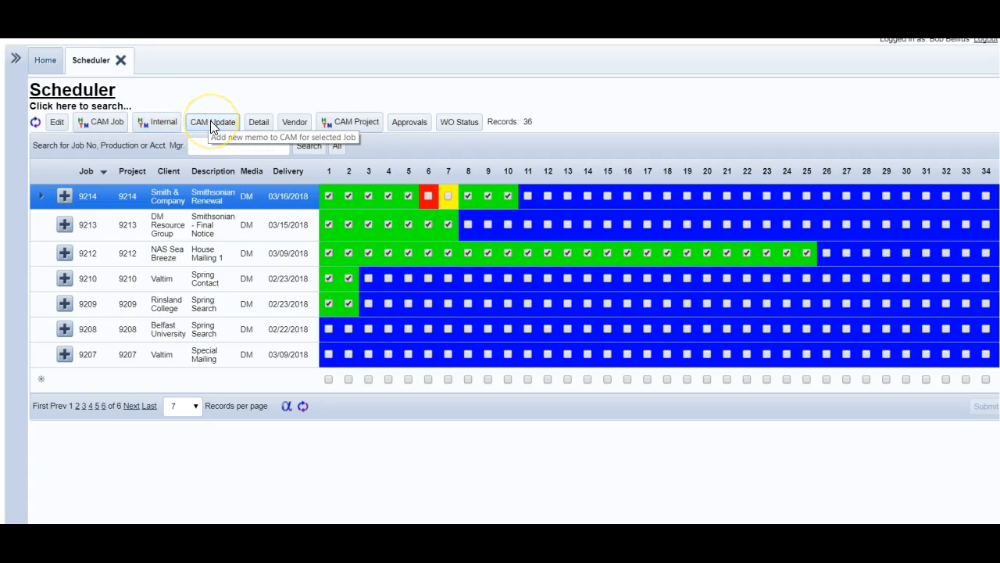
pyautogui.click(259, 125)
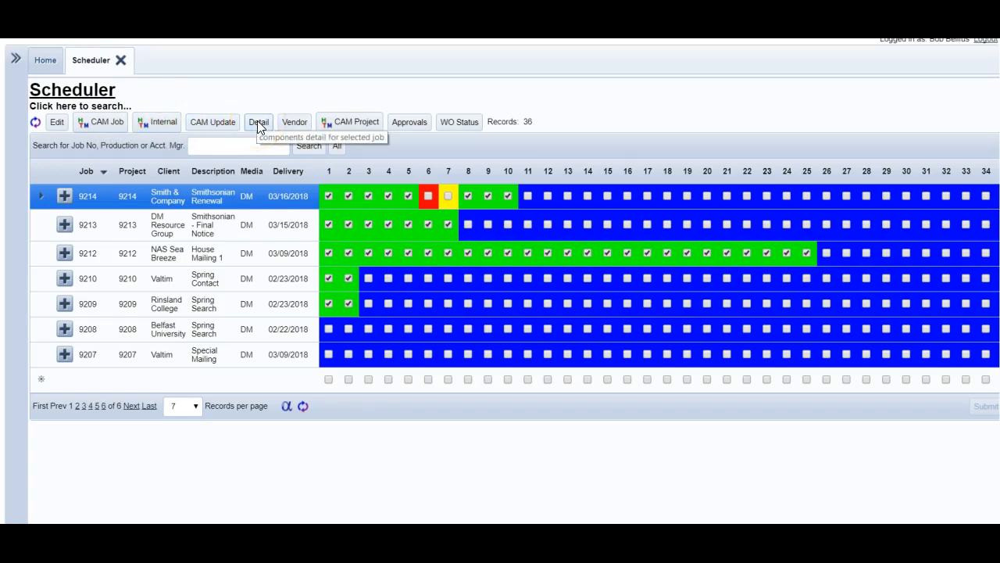
pyautogui.click(295, 124)
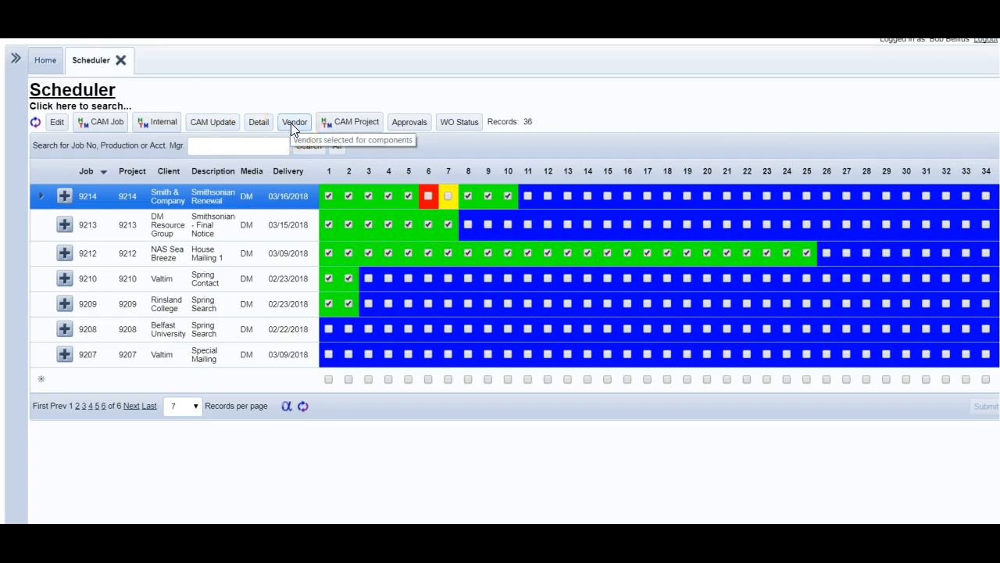
pyautogui.click(412, 122)
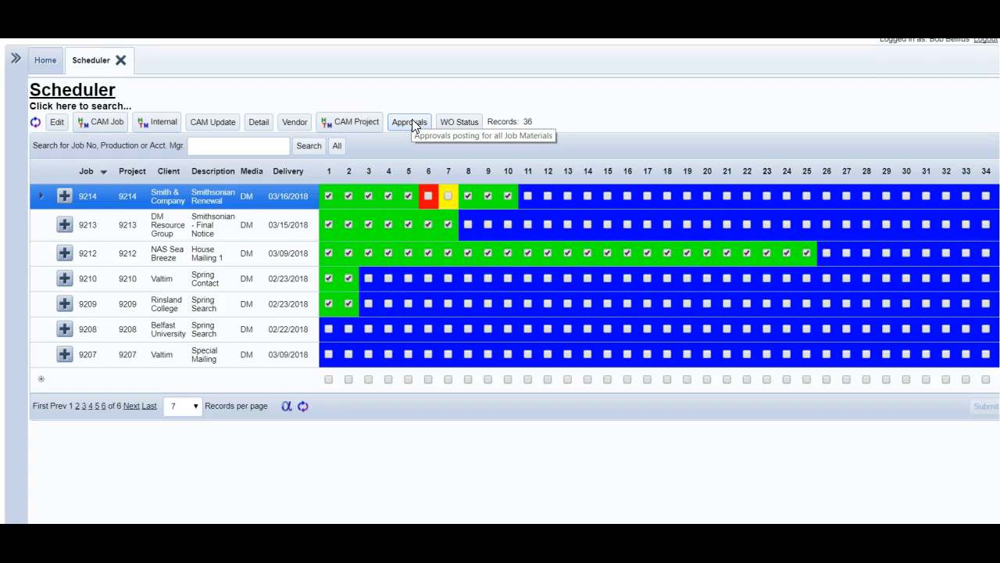
pyautogui.click(459, 123)
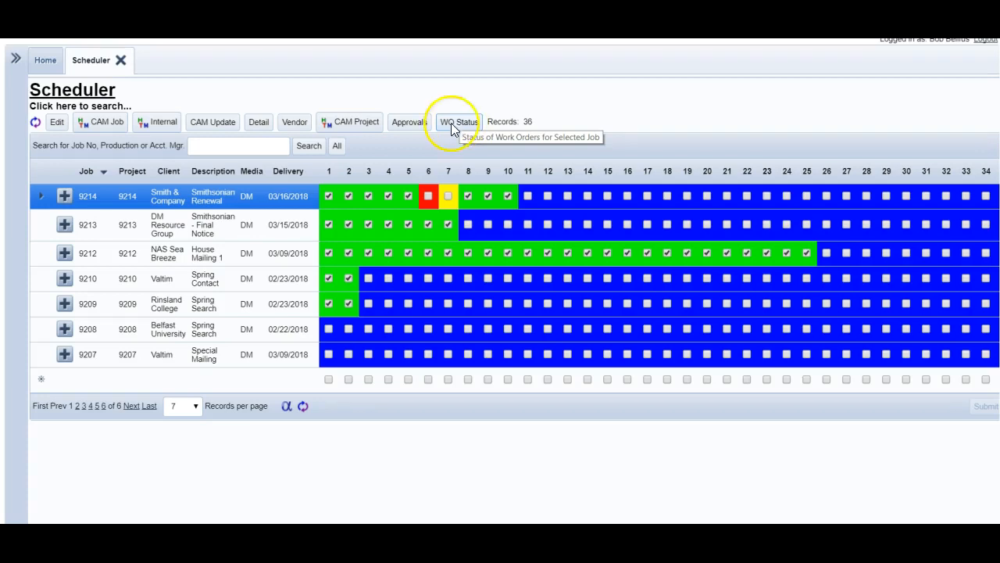